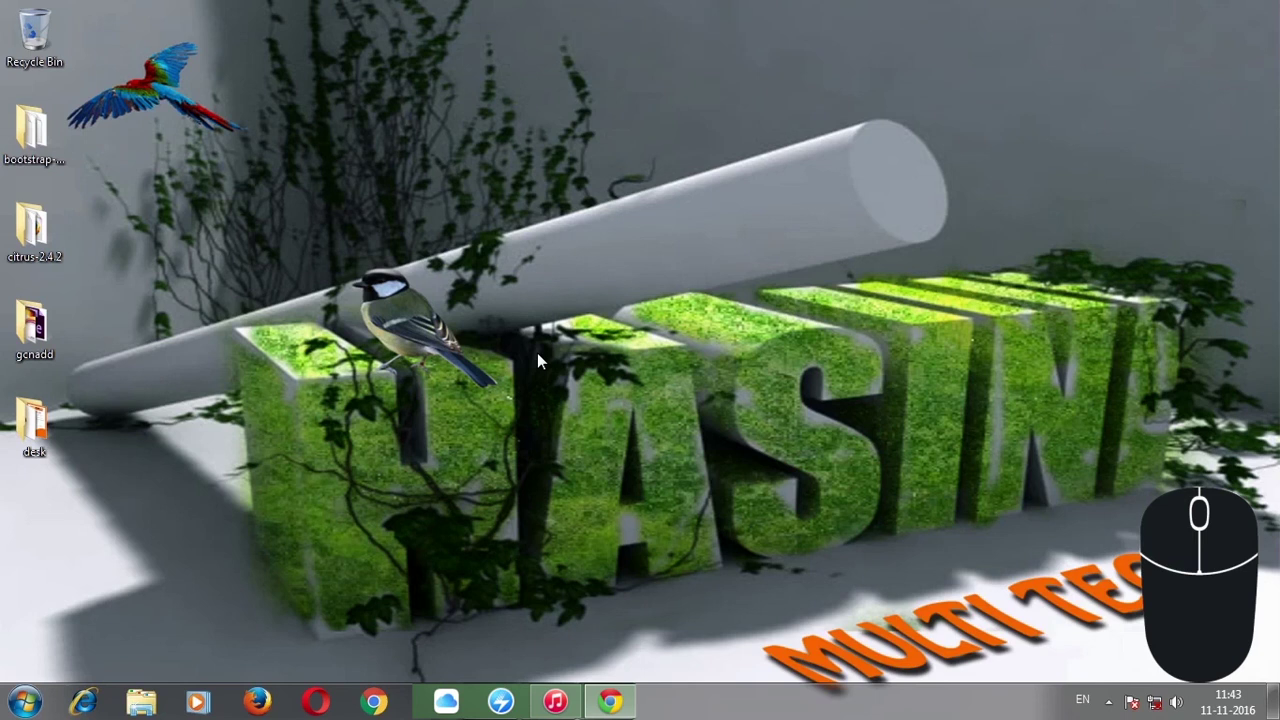
# - Point out the desktop folders, selecting the citrus-2.4.2 folder and clearing the selection again
pyautogui.rightClick(537, 355)
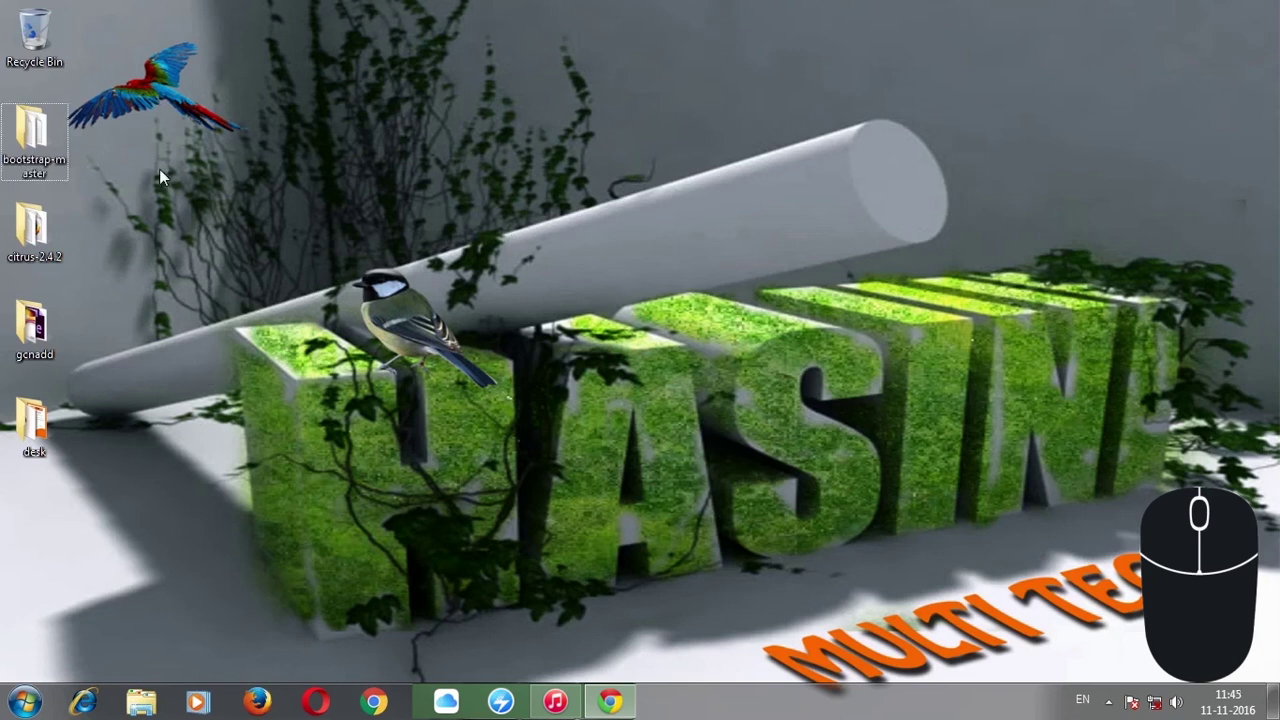
pyautogui.moveTo(25, 170)
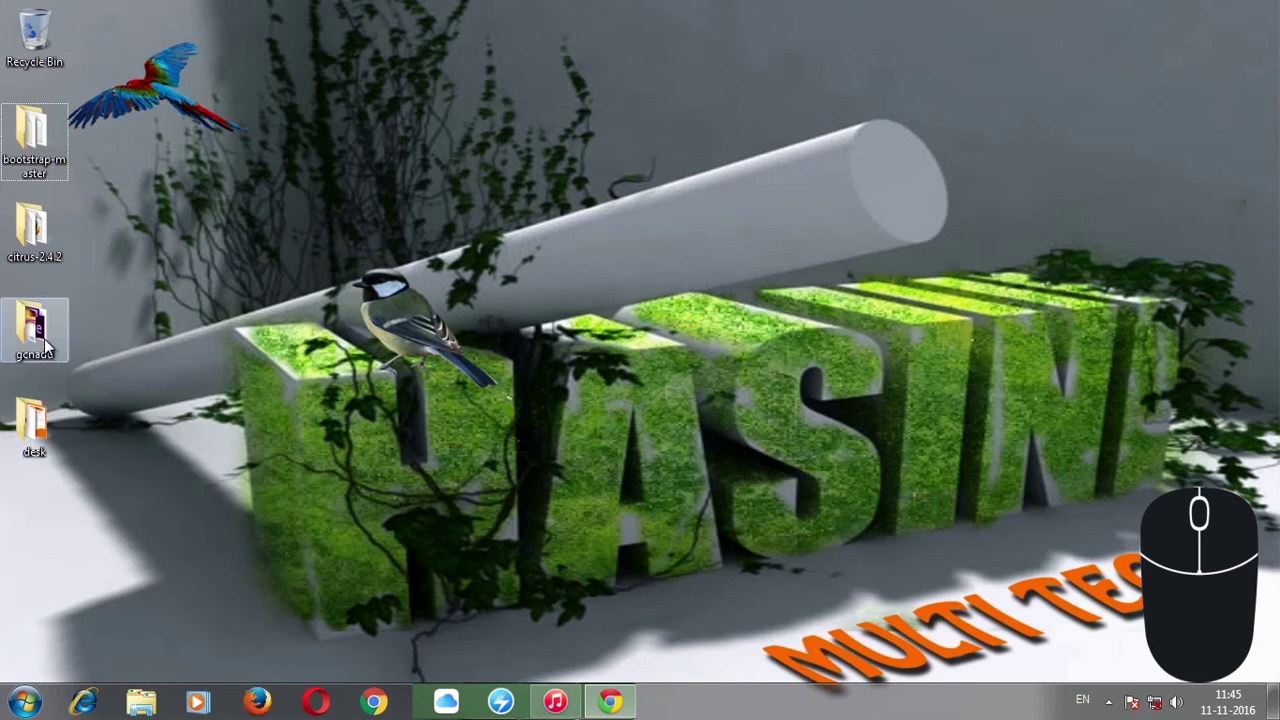
pyautogui.moveTo(44, 140)
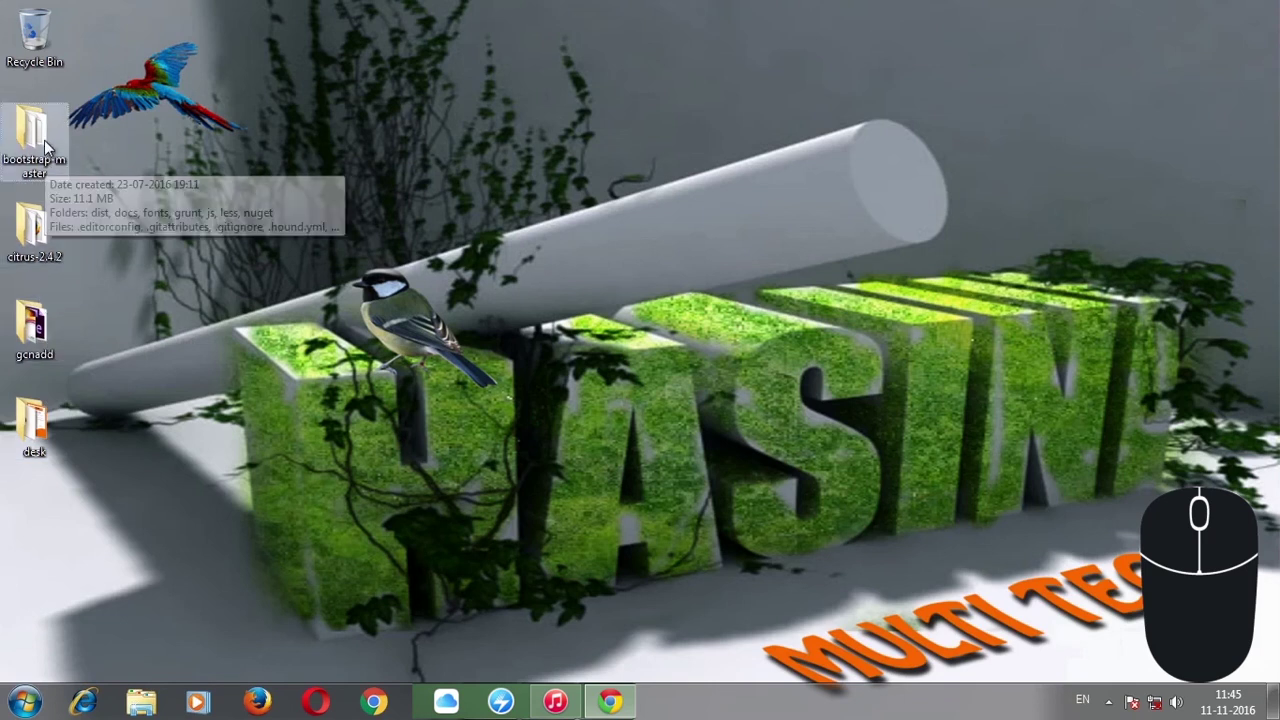
pyautogui.click(45, 225)
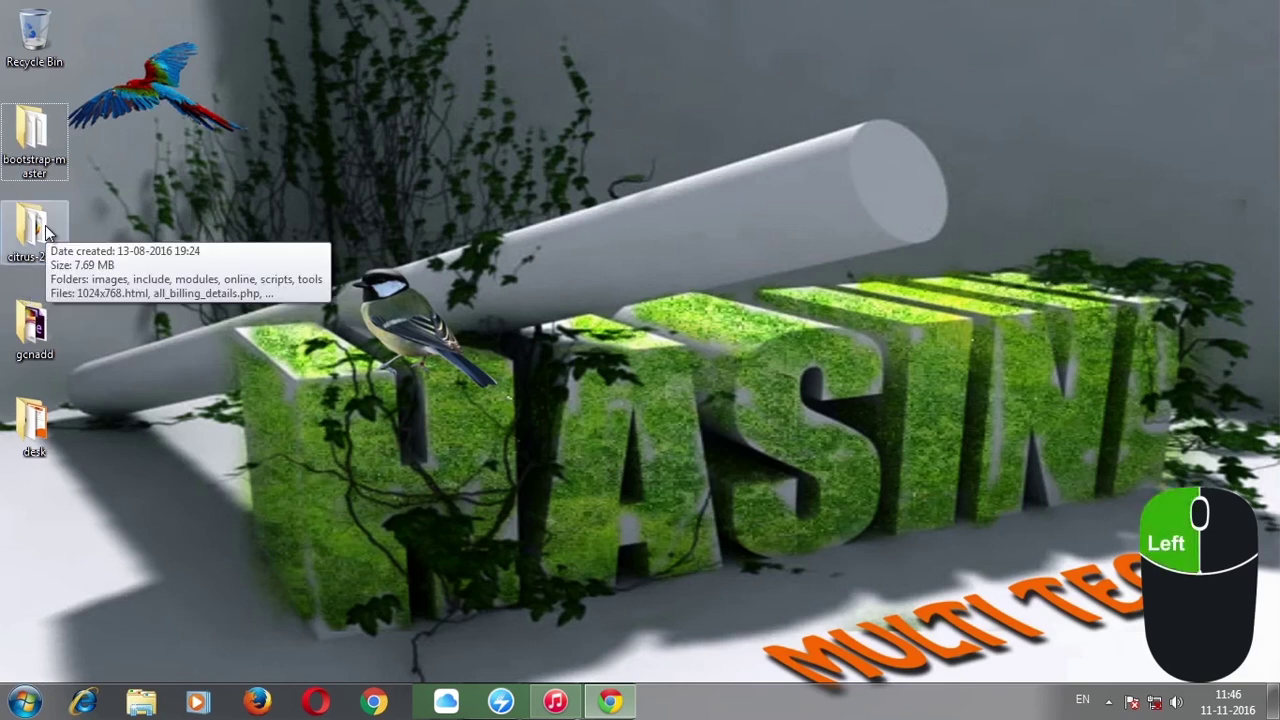
pyautogui.click(45, 225)
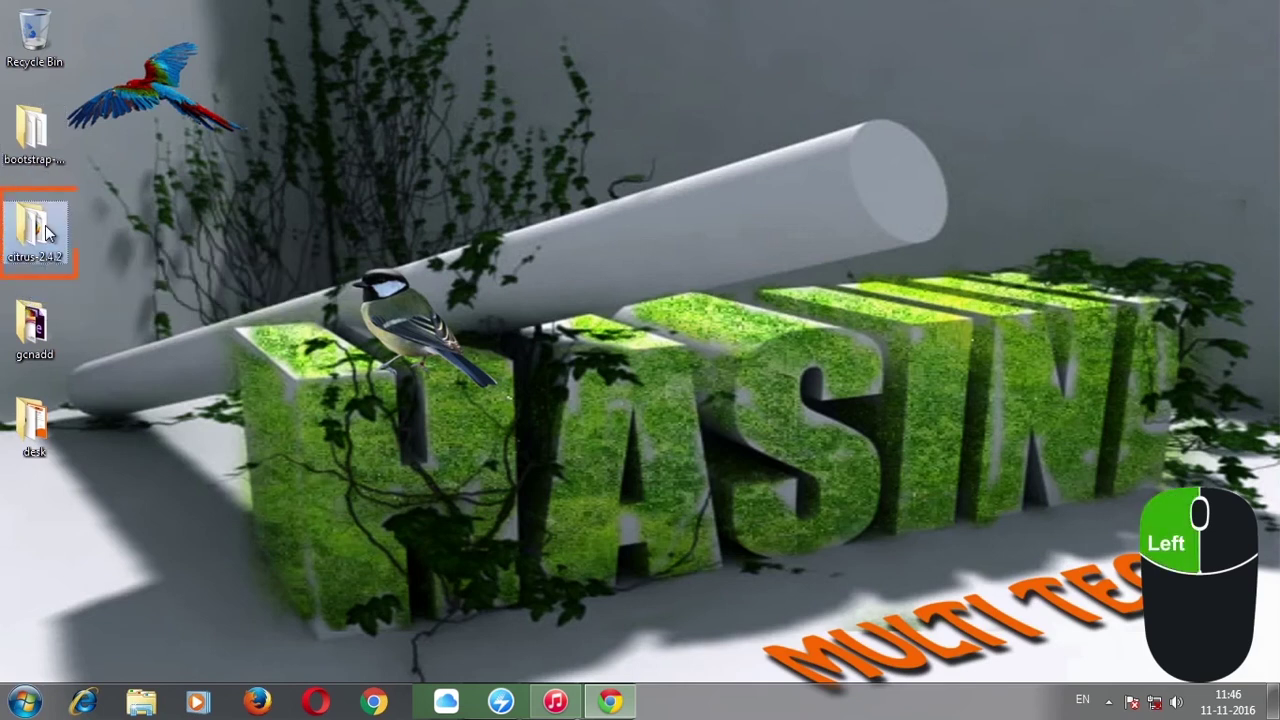
pyautogui.click(437, 205)
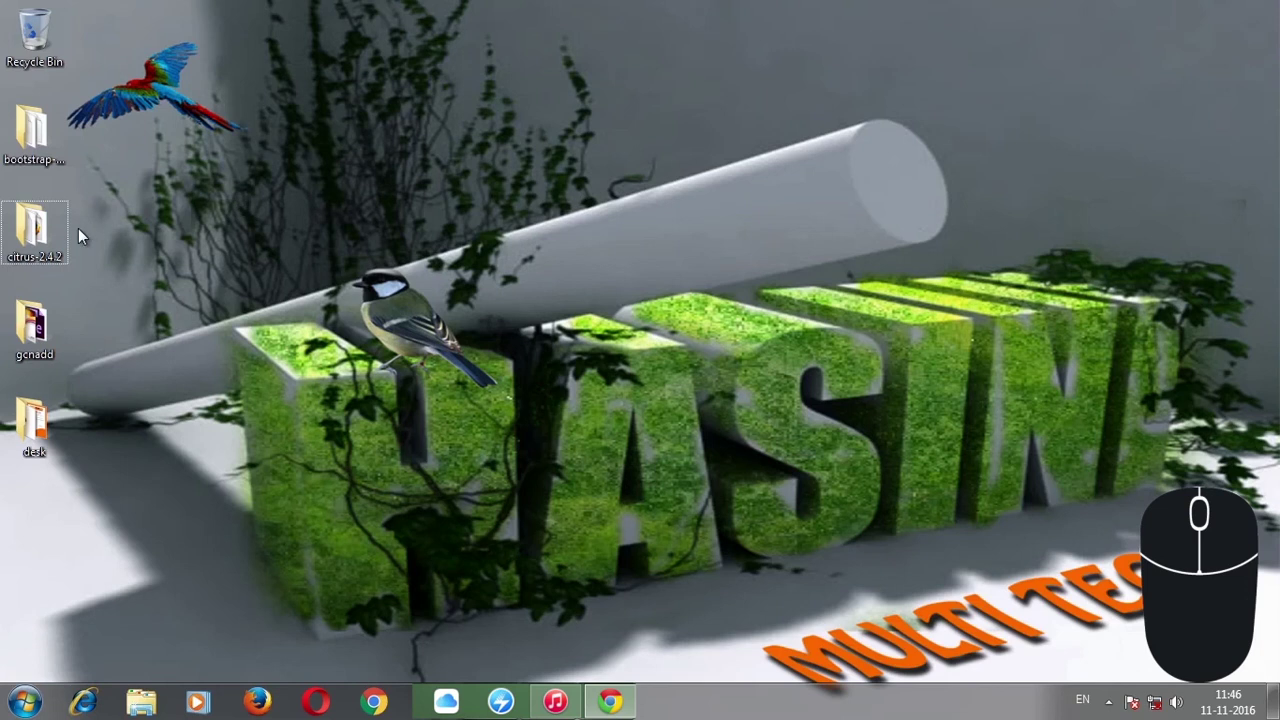
pyautogui.click(40, 235)
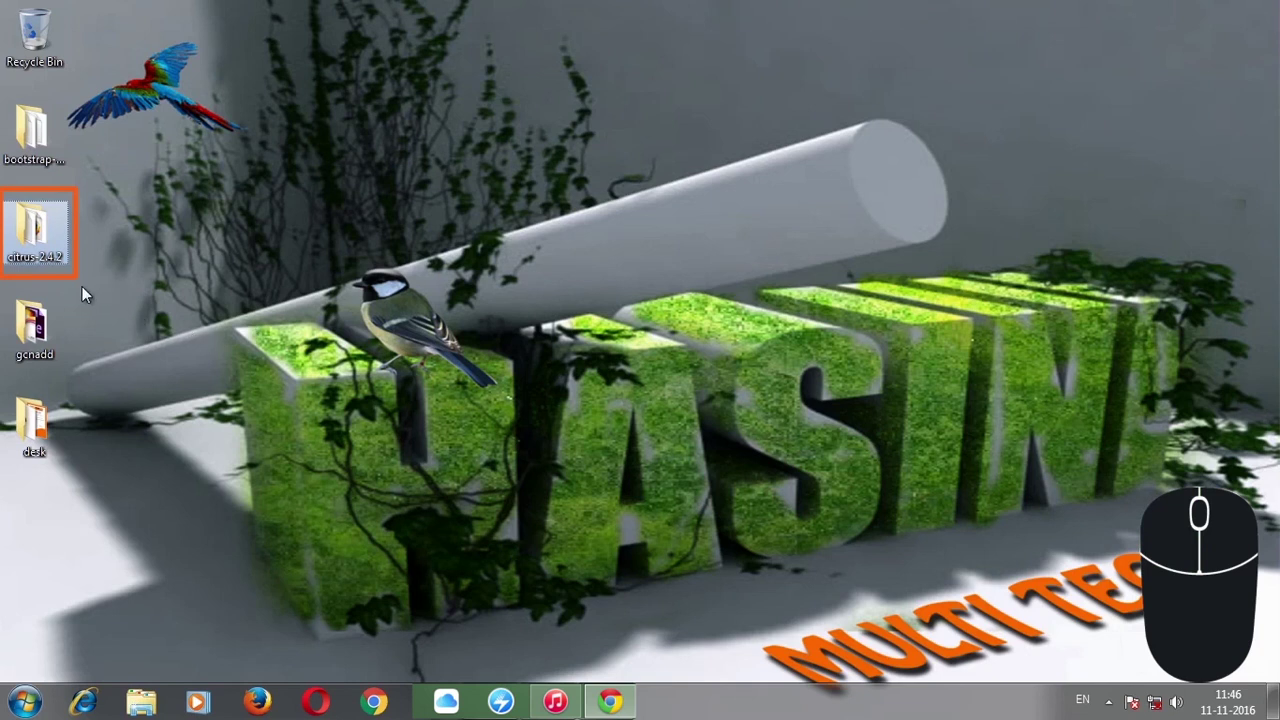
pyautogui.moveTo(54, 326)
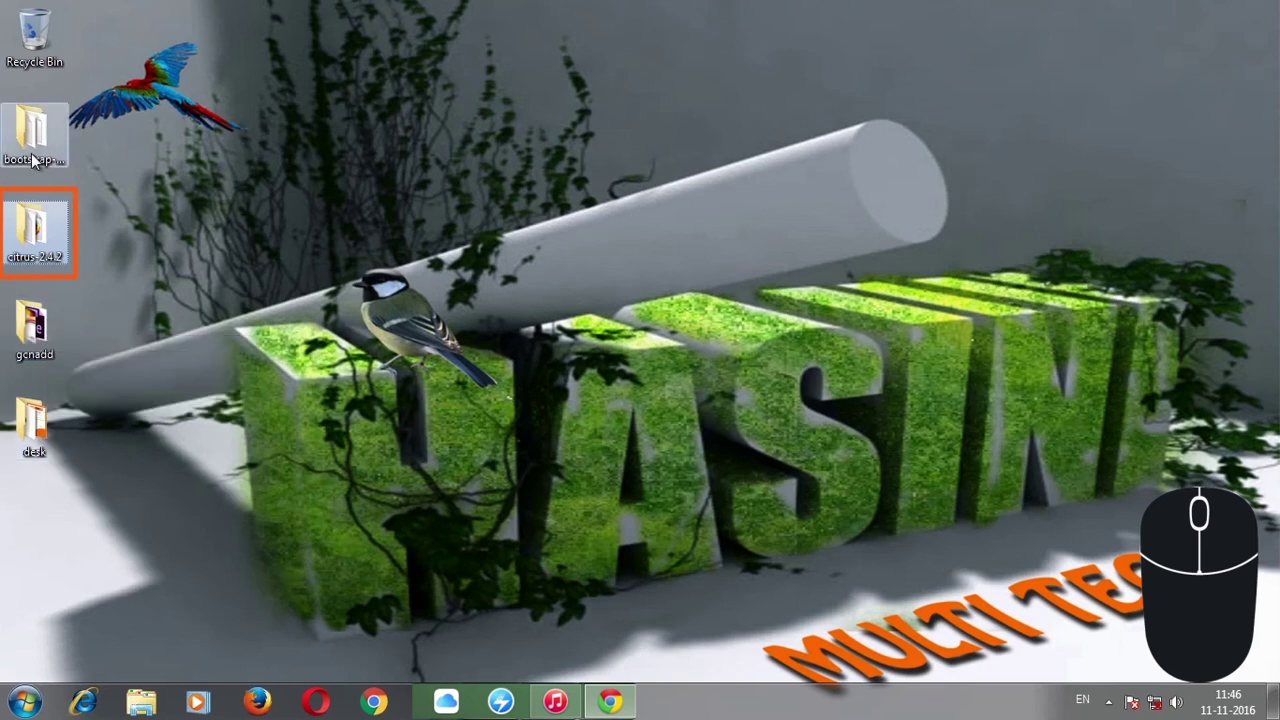
pyautogui.click(14, 238)
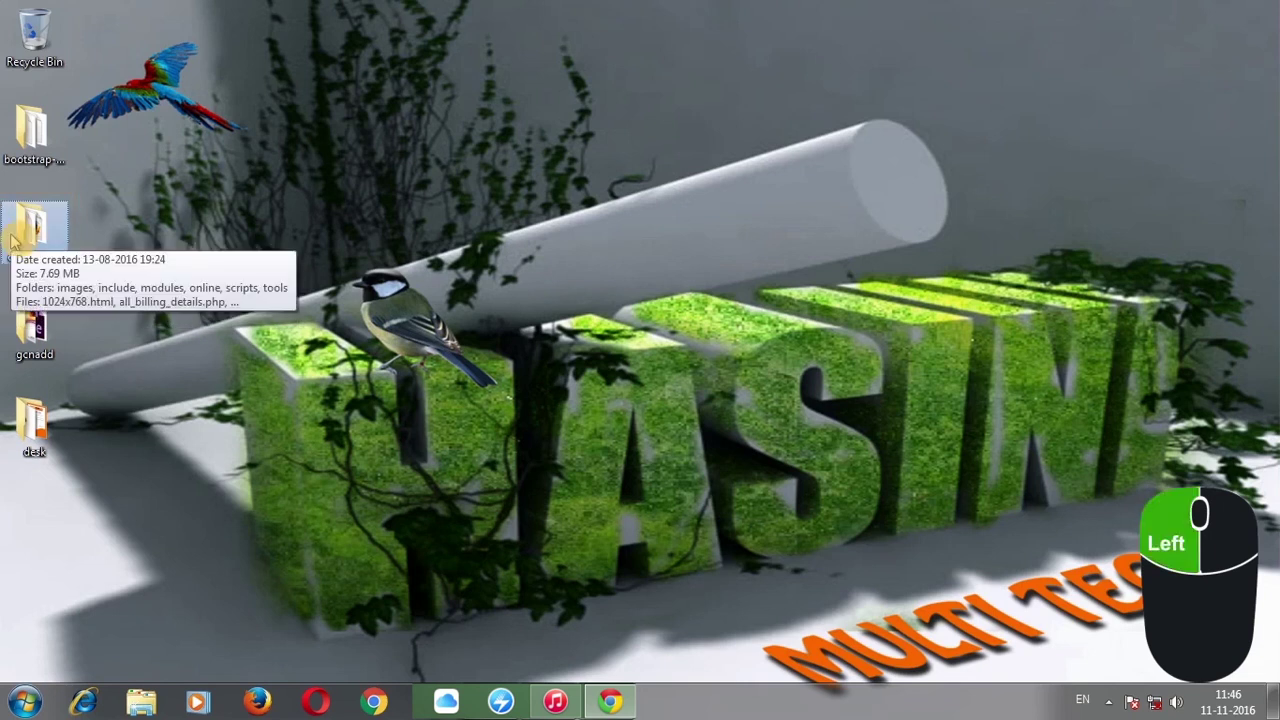
pyautogui.click(283, 207)
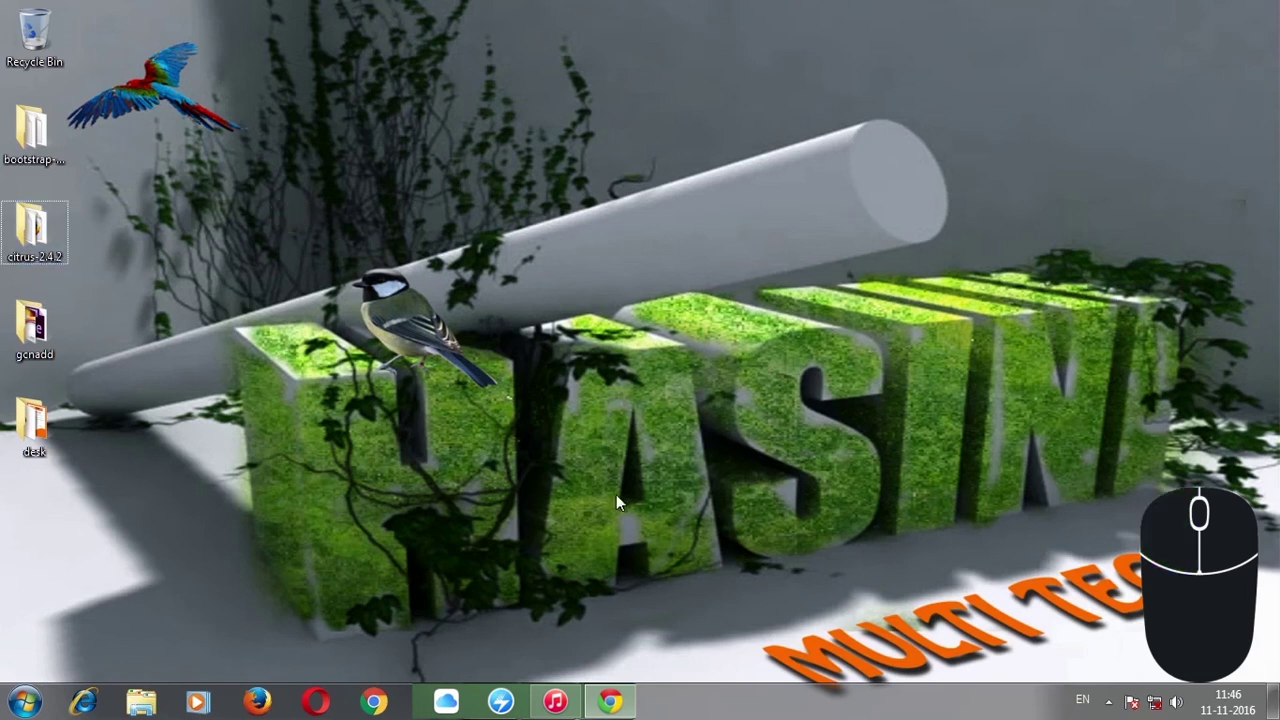
# - Show the context options of the empty desktop at several different spots
pyautogui.rightClick(398, 158)
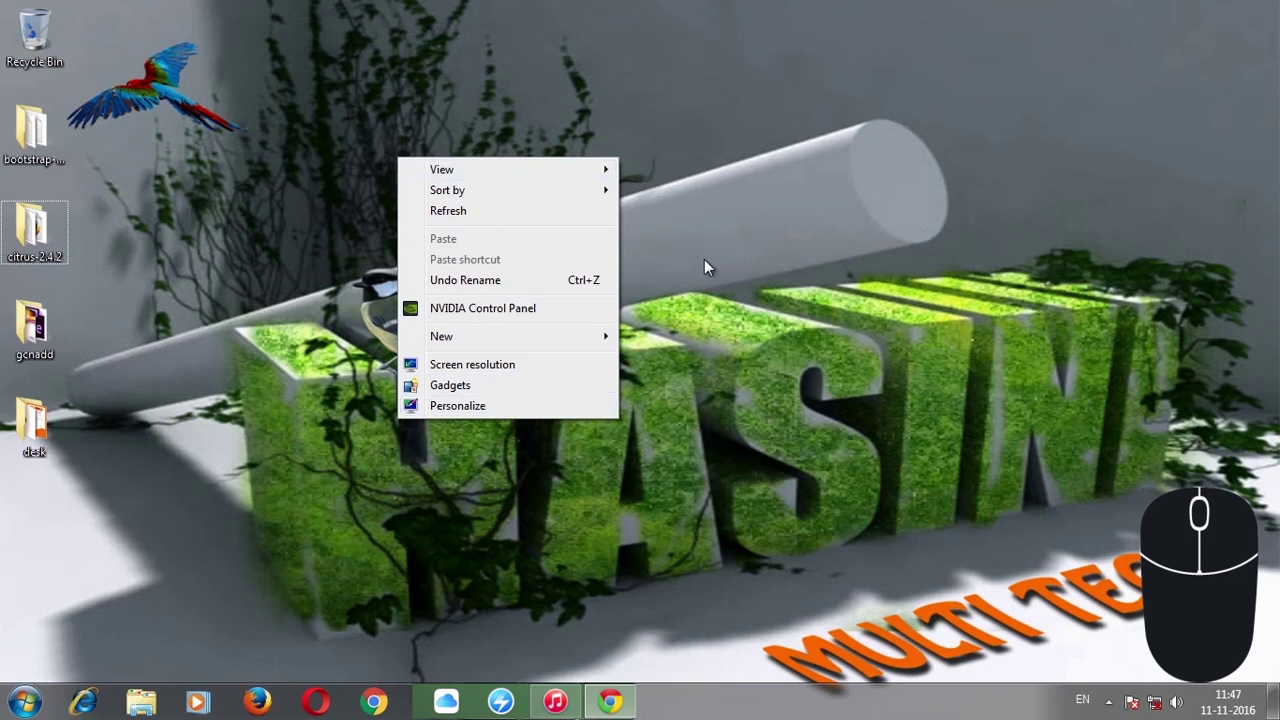
pyautogui.click(694, 378)
pyautogui.rightClick(694, 379)
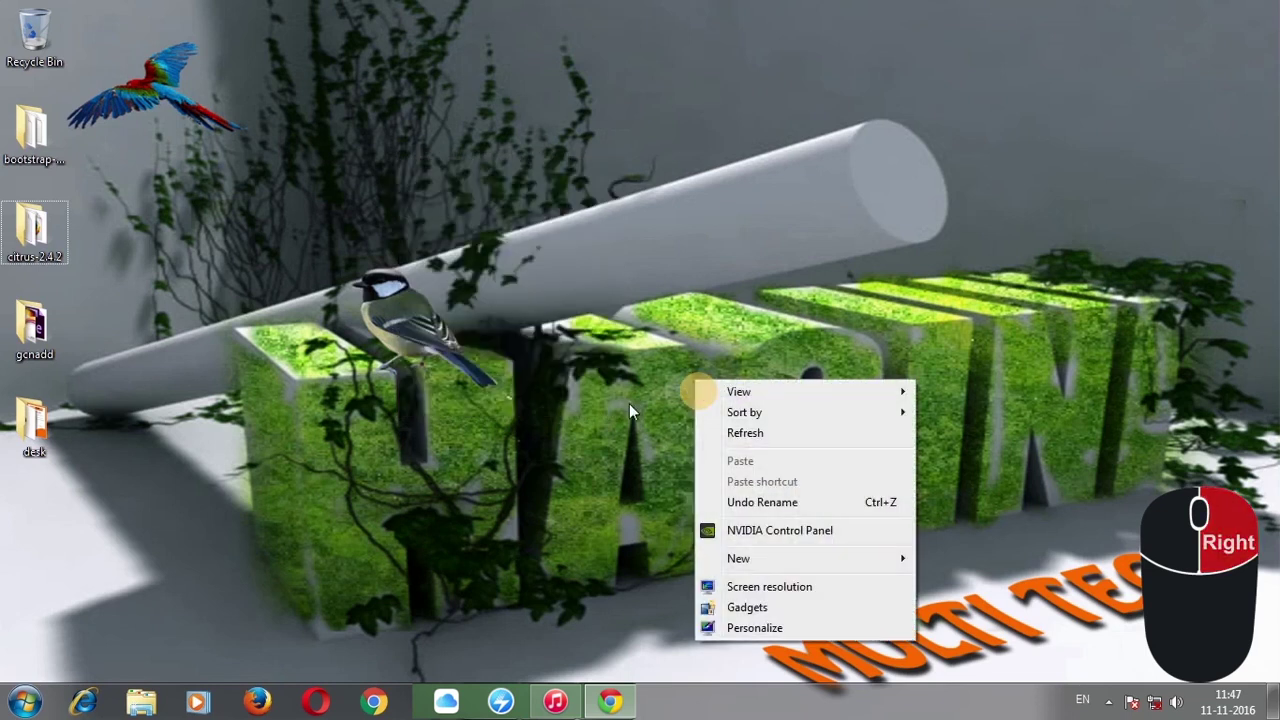
pyautogui.rightClick(483, 165)
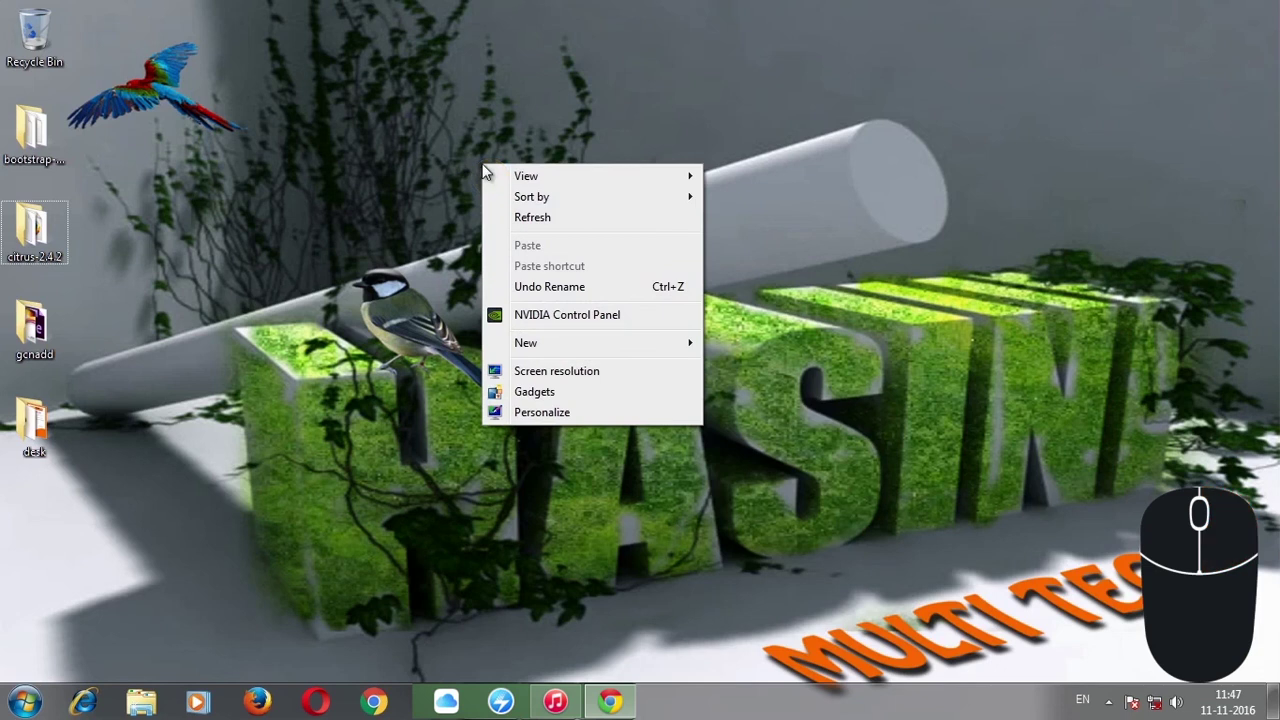
pyautogui.rightClick(487, 157)
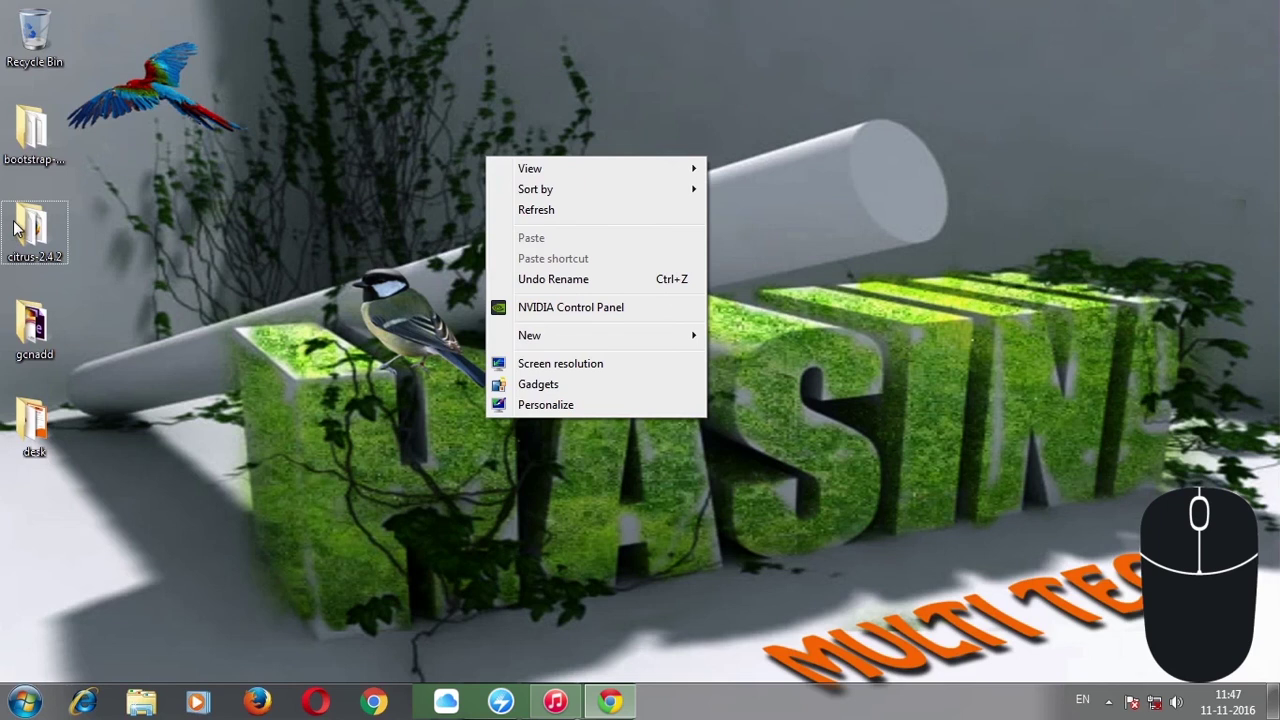
# - Compare the context options of the citrus-2.4.2 folder with those of the empty desktop
pyautogui.rightClick(14, 228)
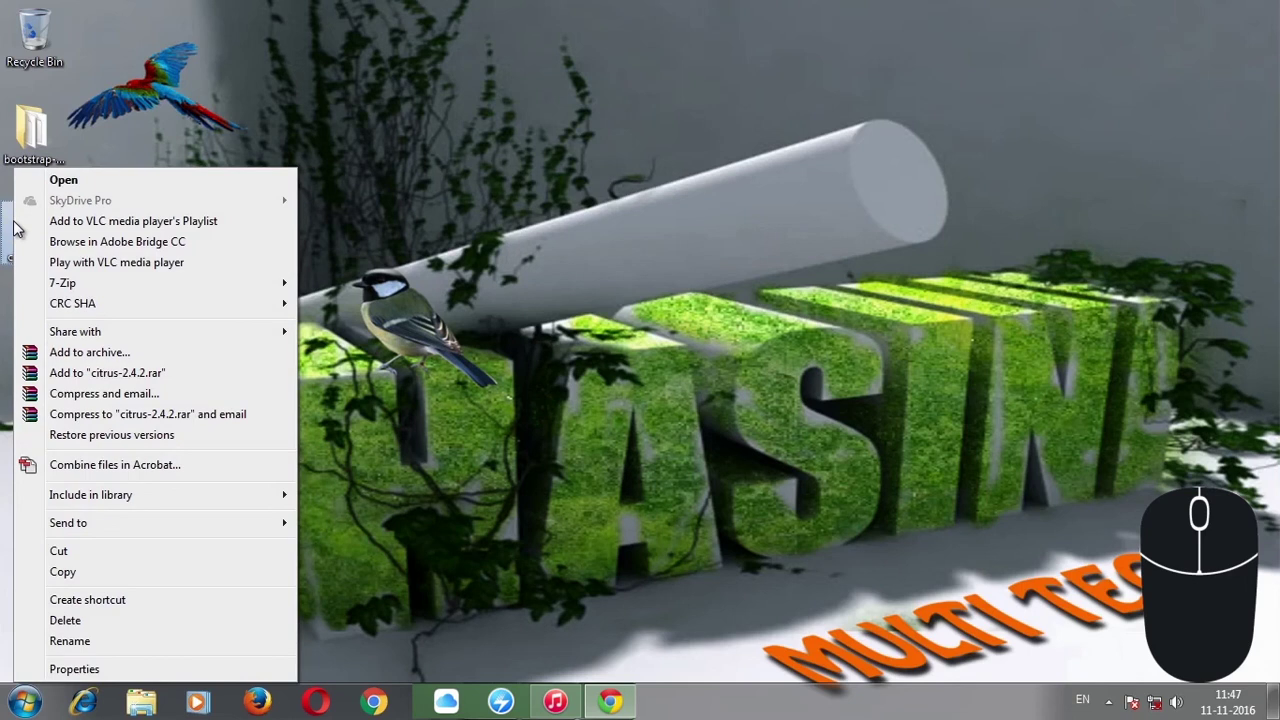
pyautogui.click(526, 163)
pyautogui.rightClick(526, 163)
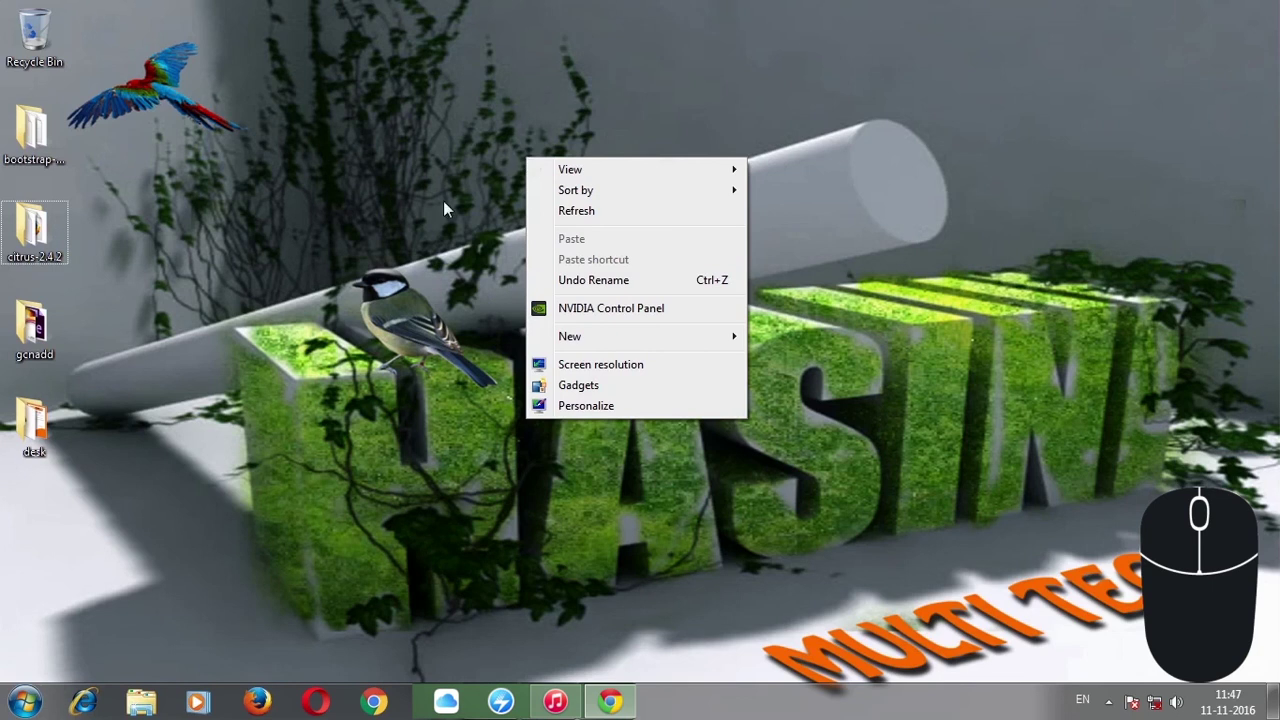
pyautogui.rightClick(37, 250)
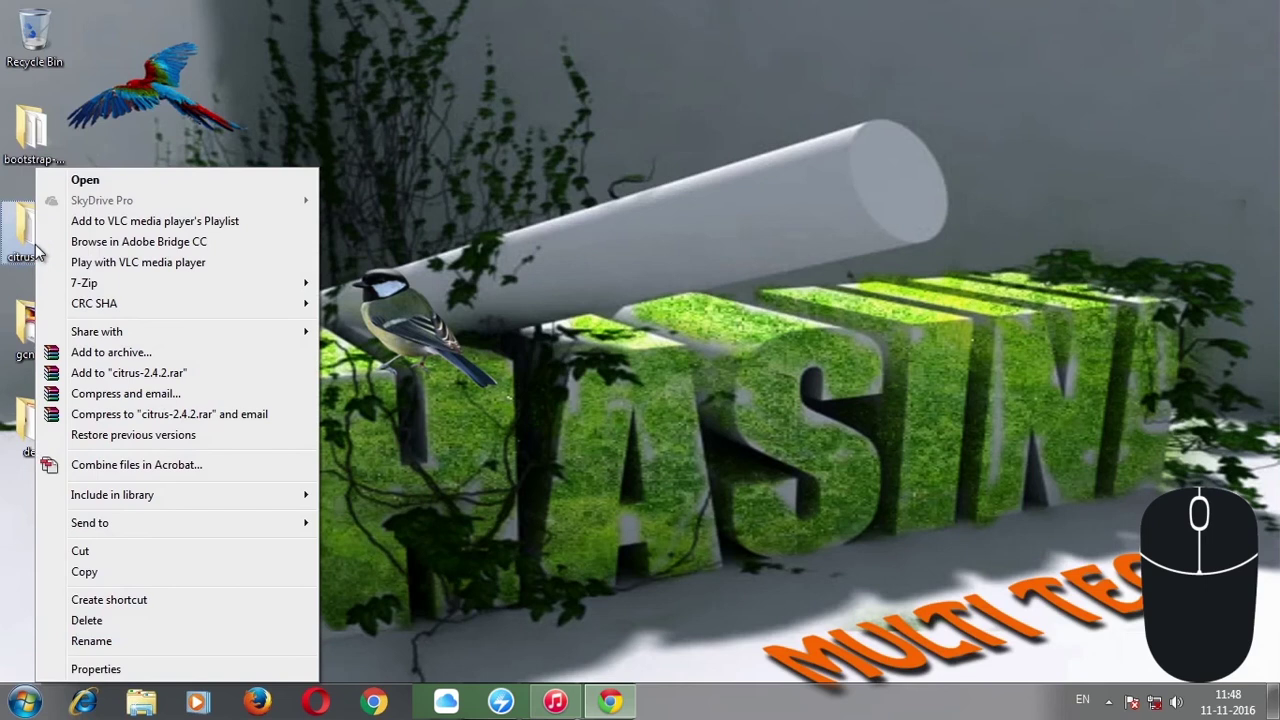
pyautogui.click(464, 127)
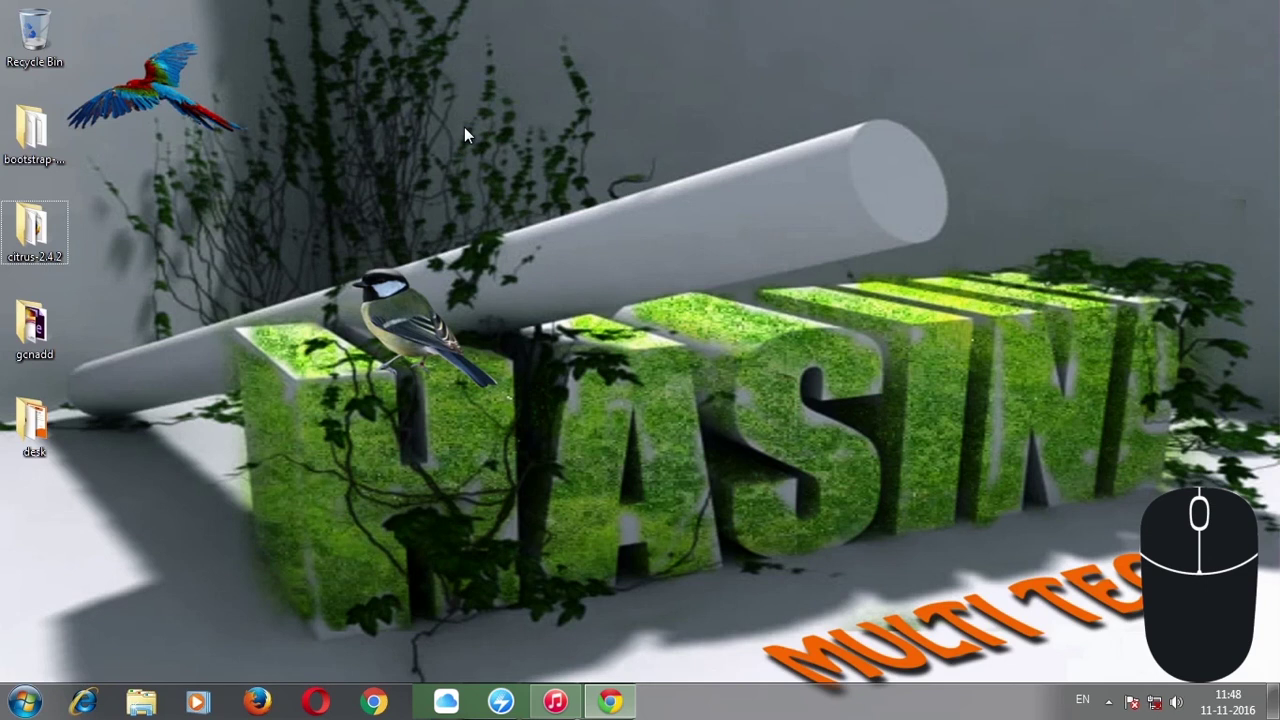
pyautogui.rightClick(464, 127)
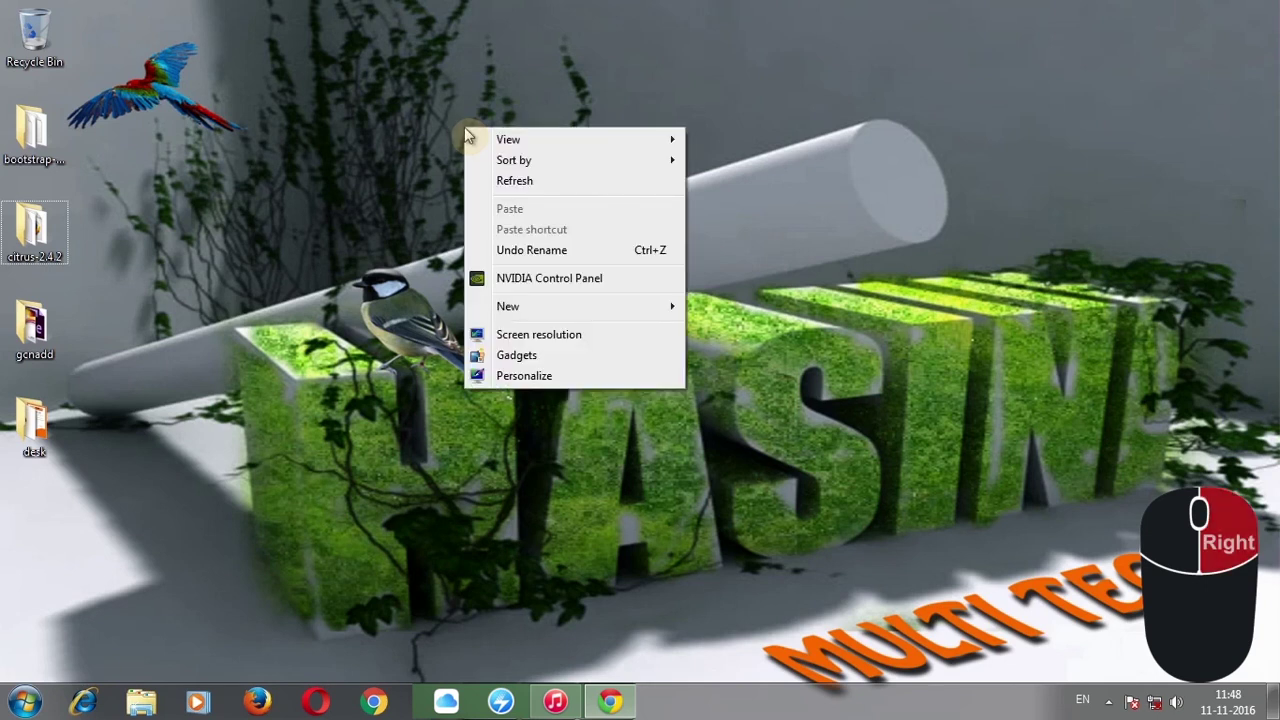
pyautogui.press('Escape')
# - Select the bootstrap-master and citrus-2.4.2 desktop folders in turn and clear the selection
pyautogui.click(30, 148)
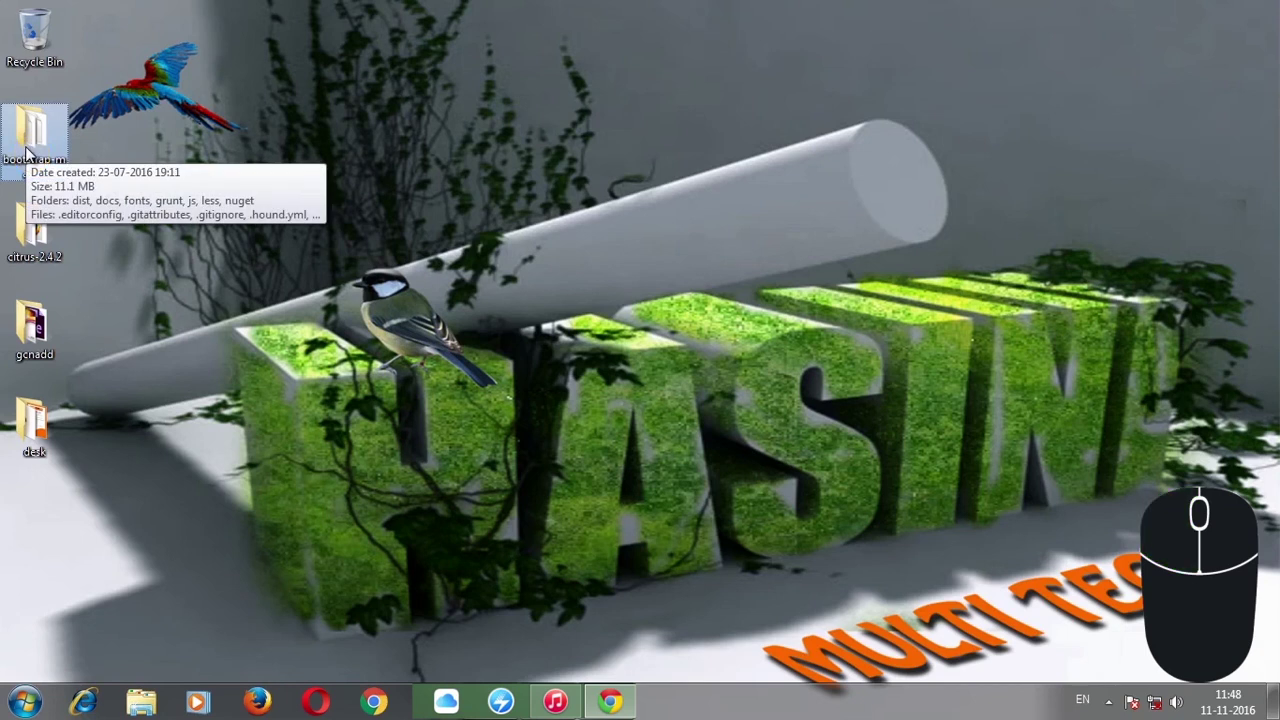
pyautogui.click(35, 238)
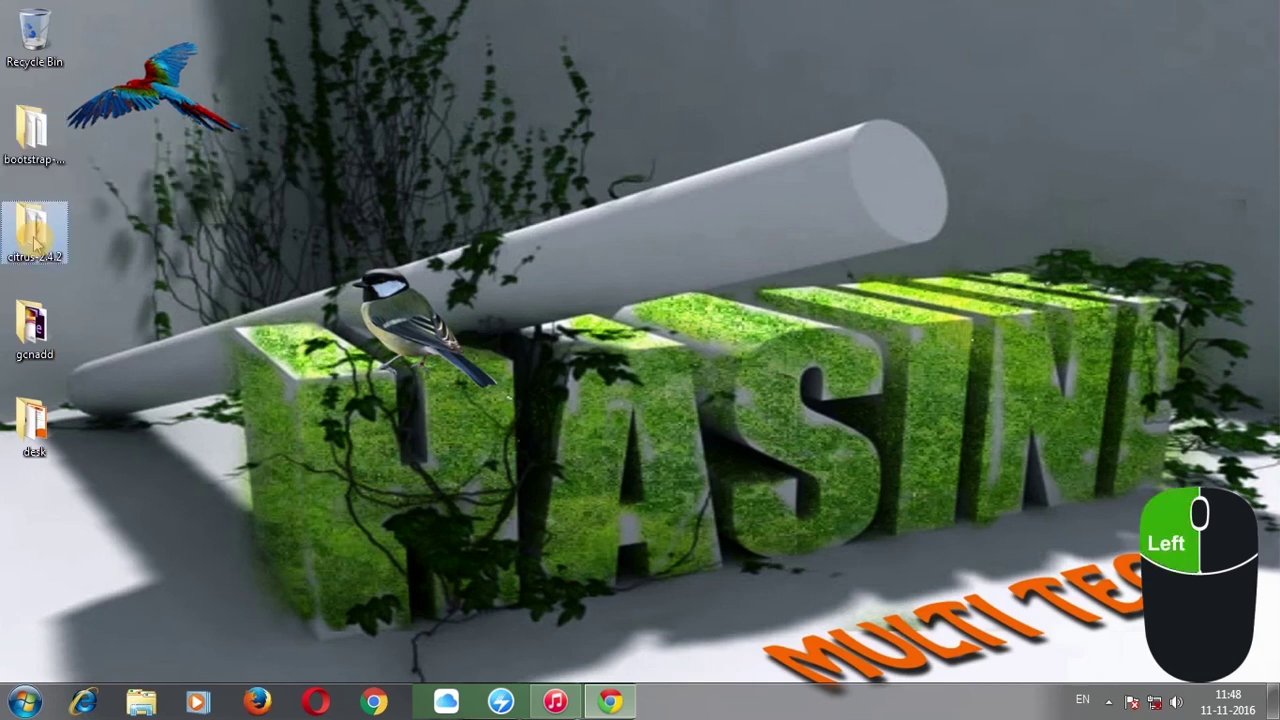
pyautogui.rightClick(35, 240)
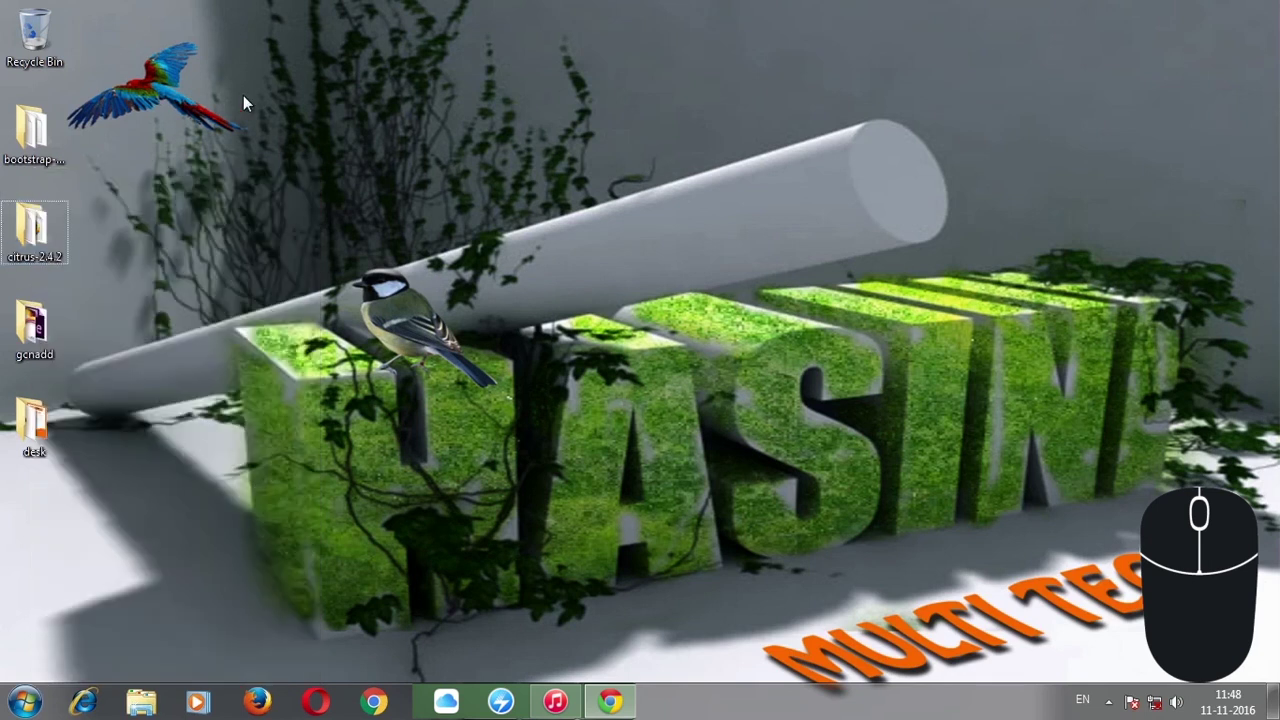
pyautogui.click(165, 205)
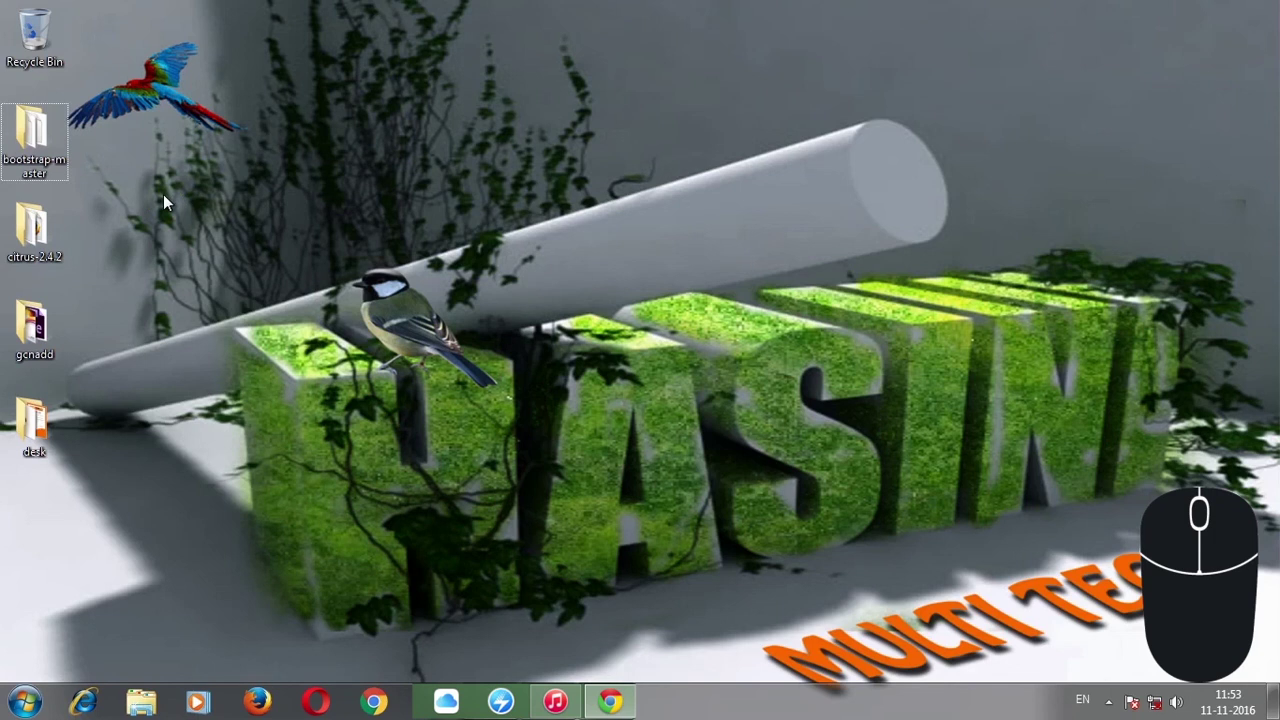
# - Open the bootstrap-master folder from the desktop
pyautogui.moveTo(40, 130)
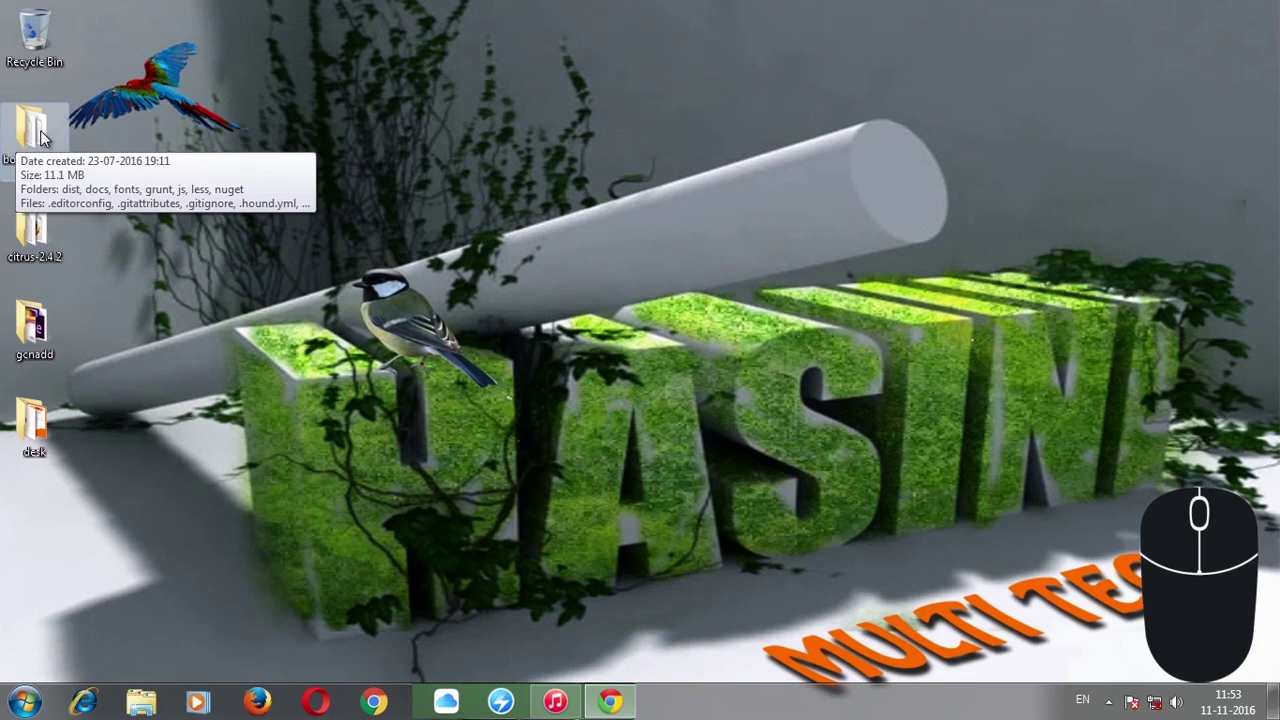
pyautogui.click(40, 130)
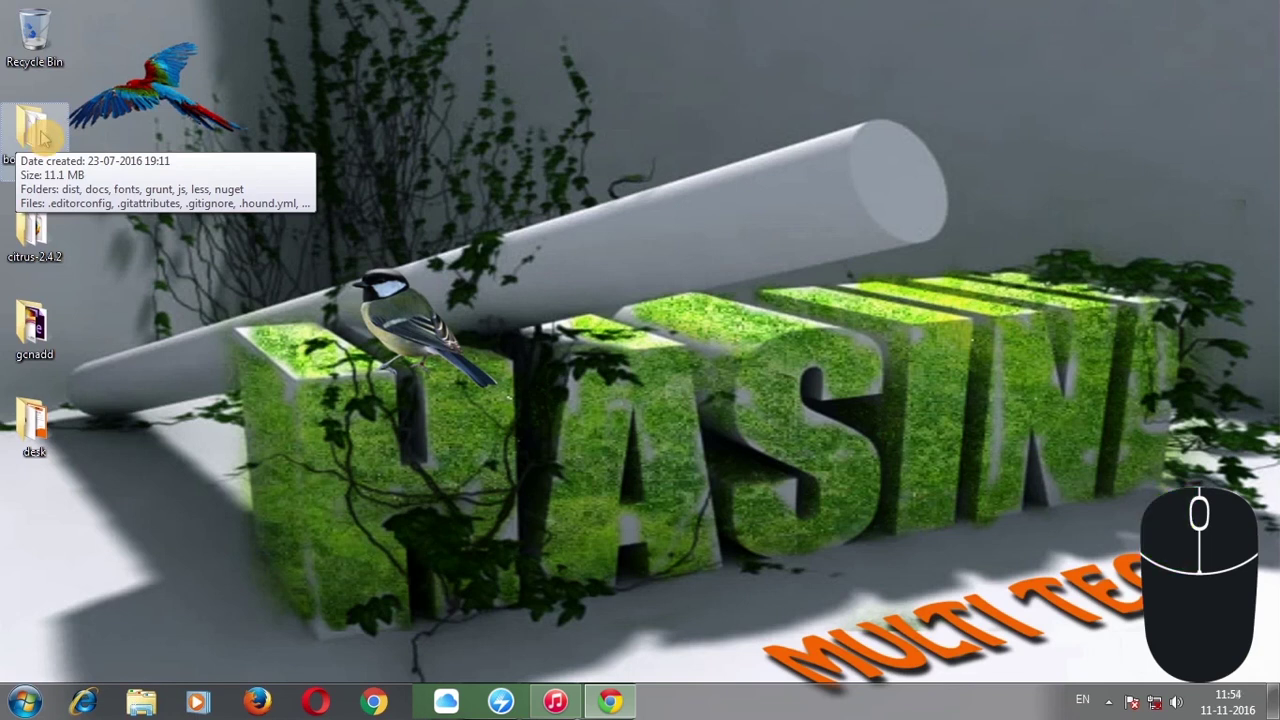
pyautogui.doubleClick(40, 135)
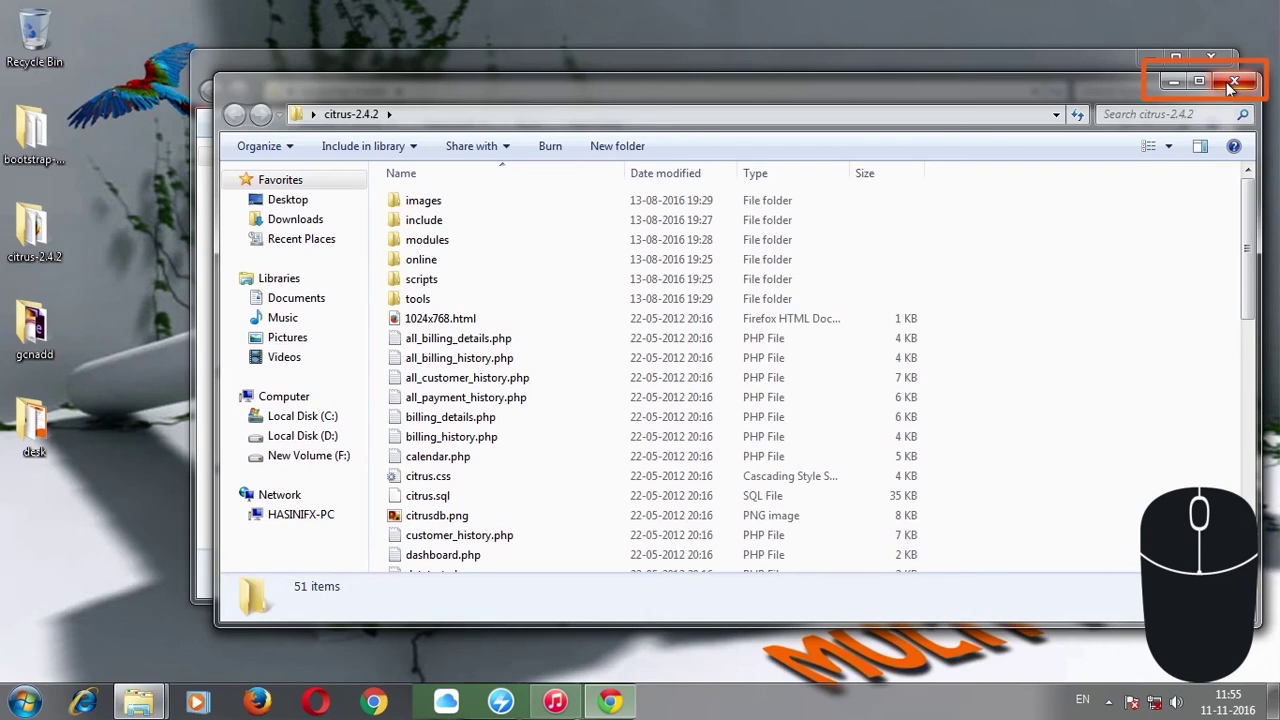
# - Minimize the citrus-2.4.2 folder window and restore it in front of the bootstrap-master window
pyautogui.click(1172, 84)
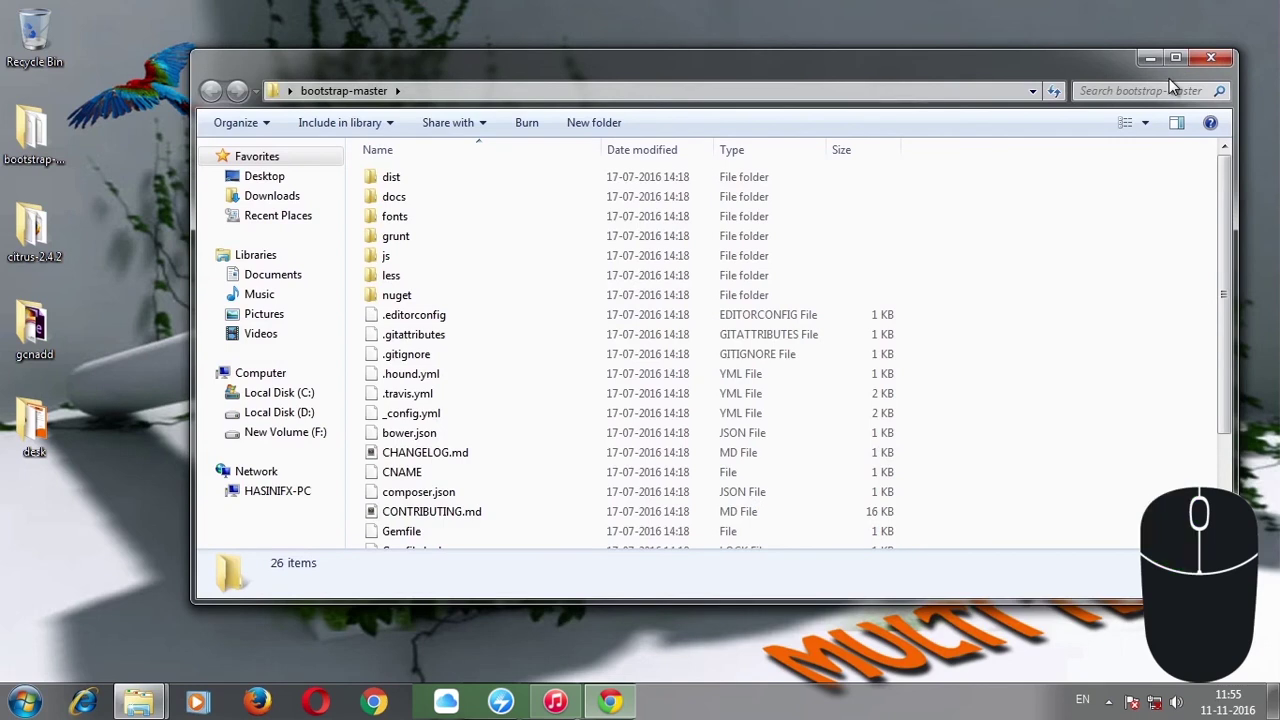
pyautogui.hotkey('alt', 'Tab')
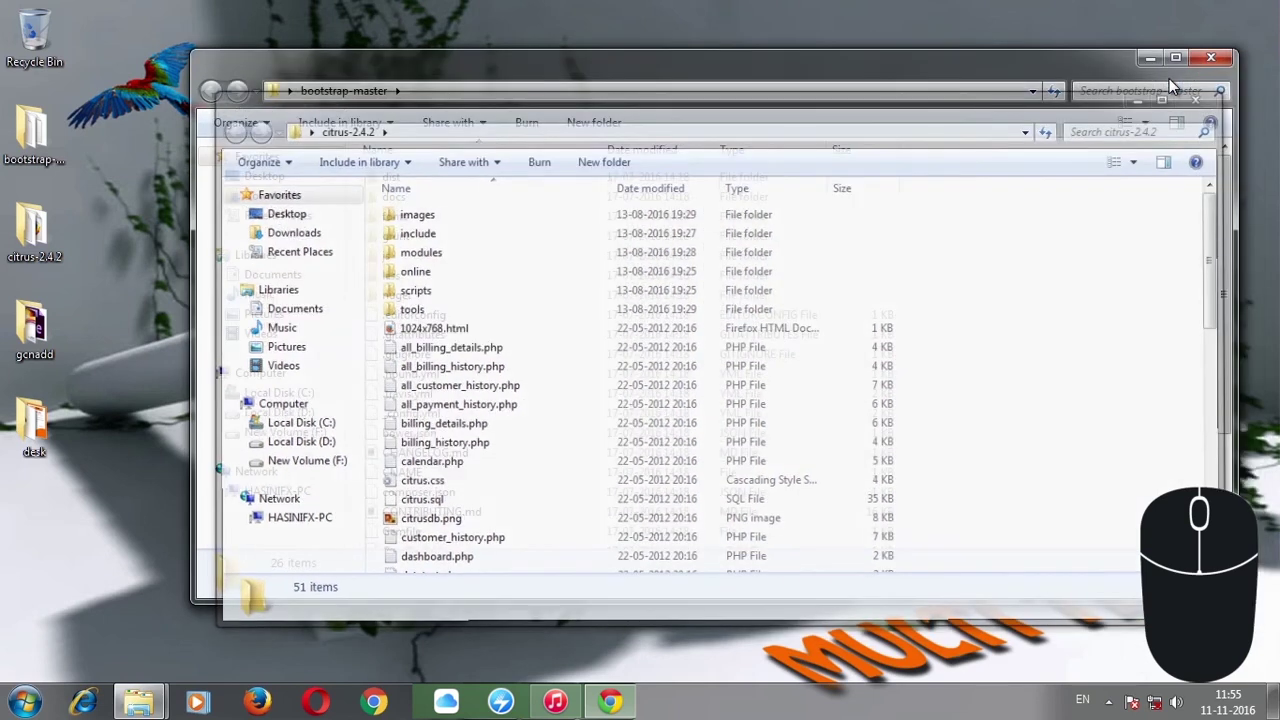
pyautogui.press('super+Down')
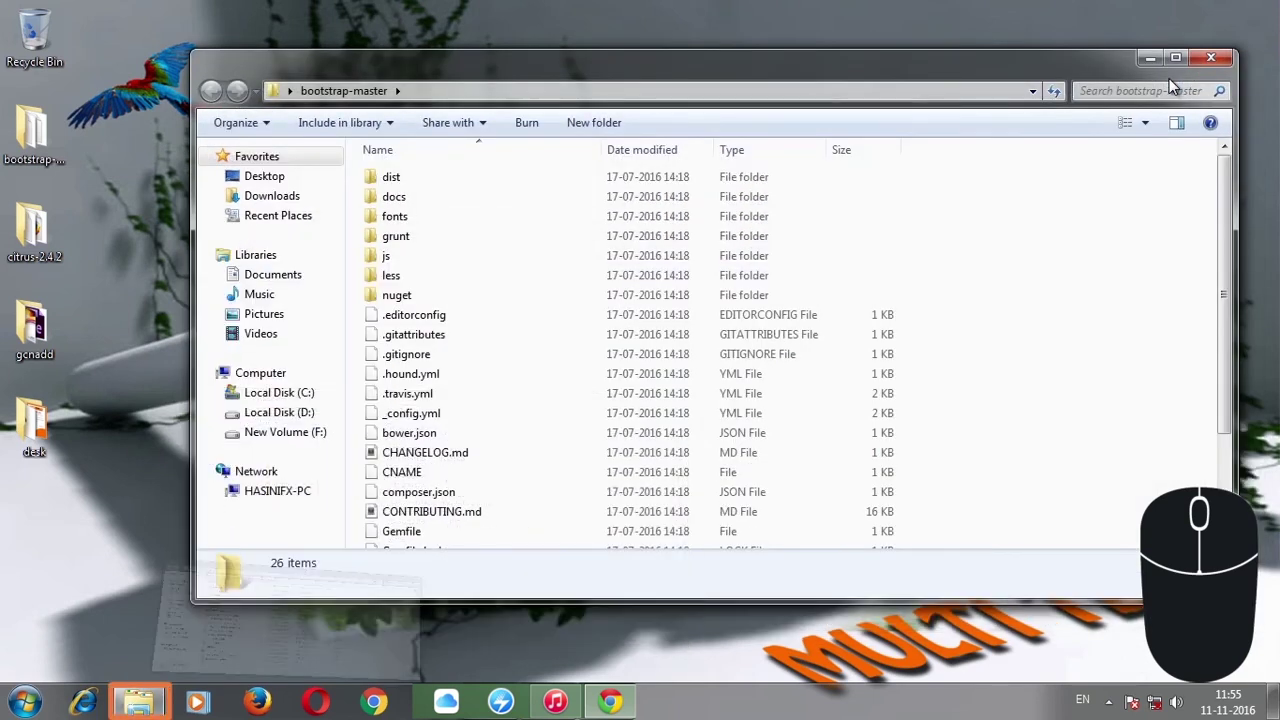
pyautogui.click(143, 702)
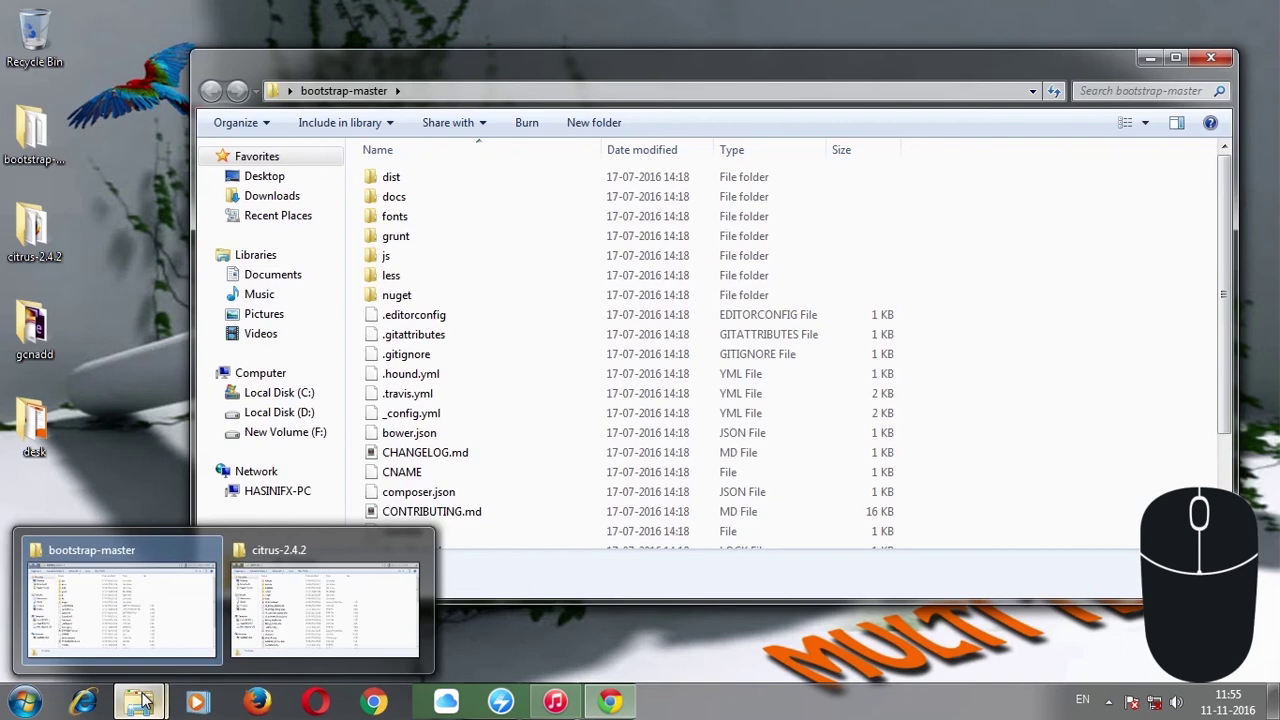
pyautogui.click(310, 617)
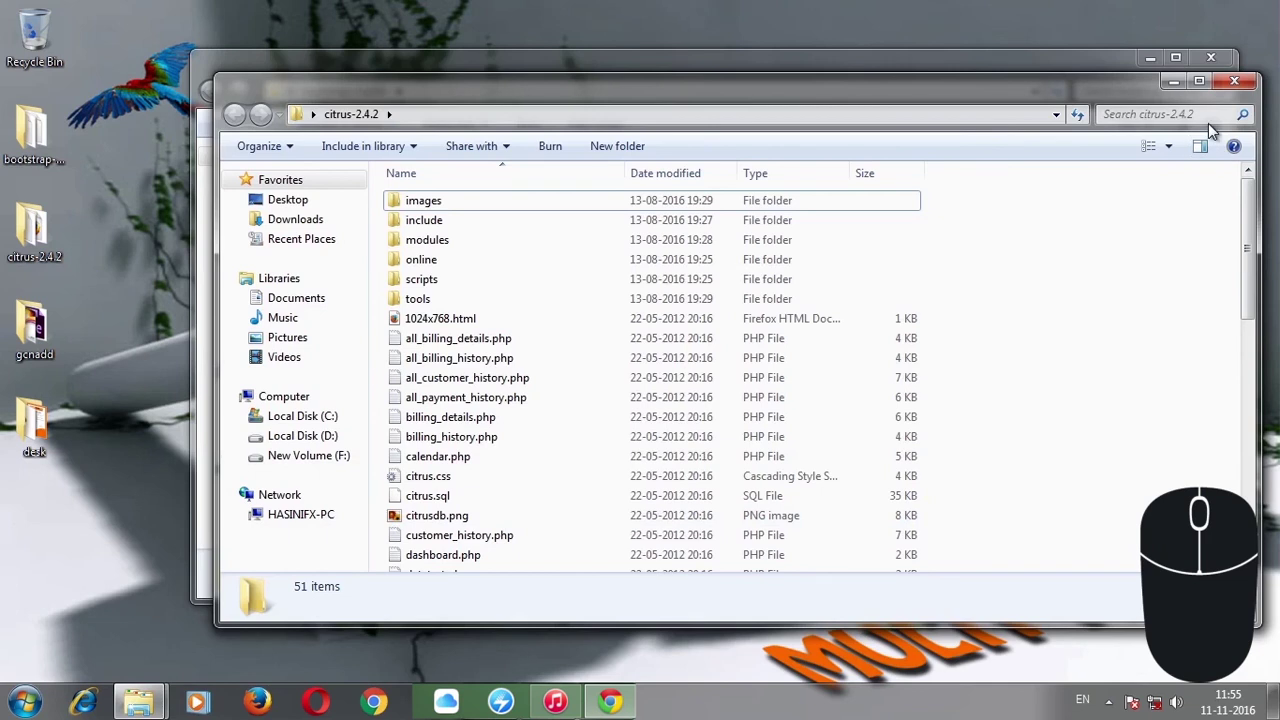
# - Move the citrus-2.4.2 folder window across the desktop and maximize it
pyautogui.middleClick(878, 88)
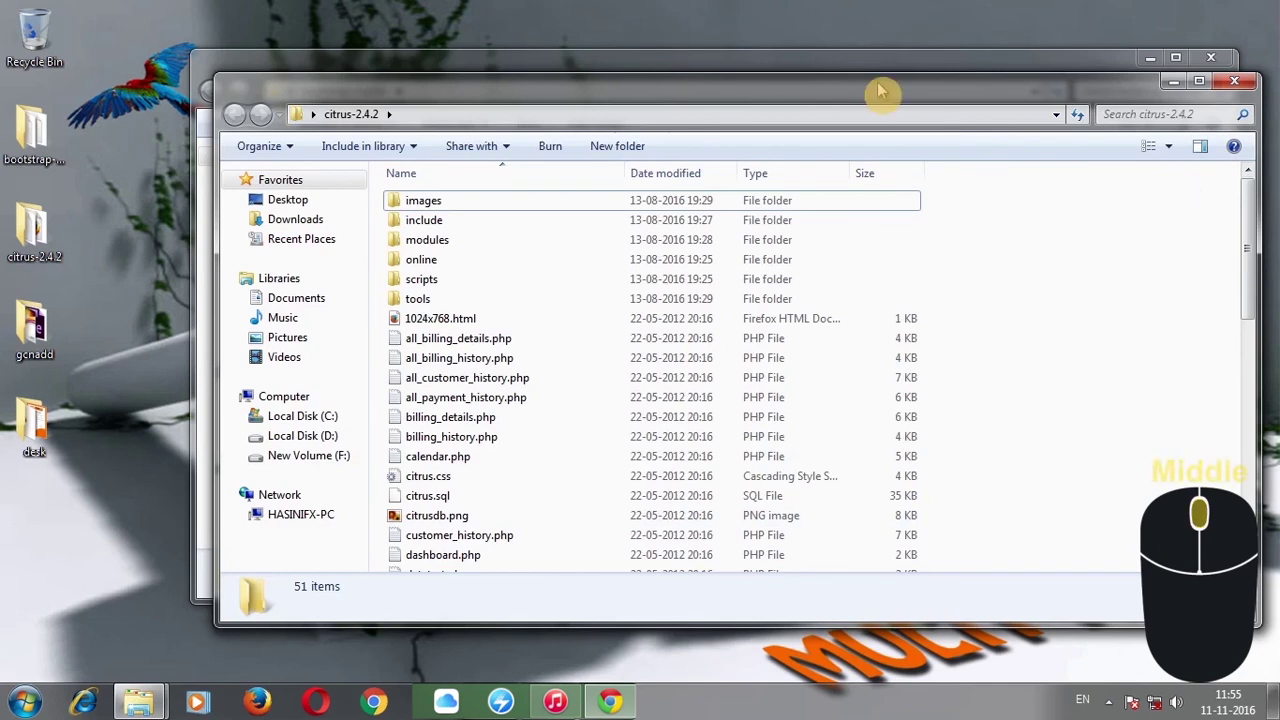
pyautogui.moveTo(878, 88); pyautogui.dragTo(822, 100)
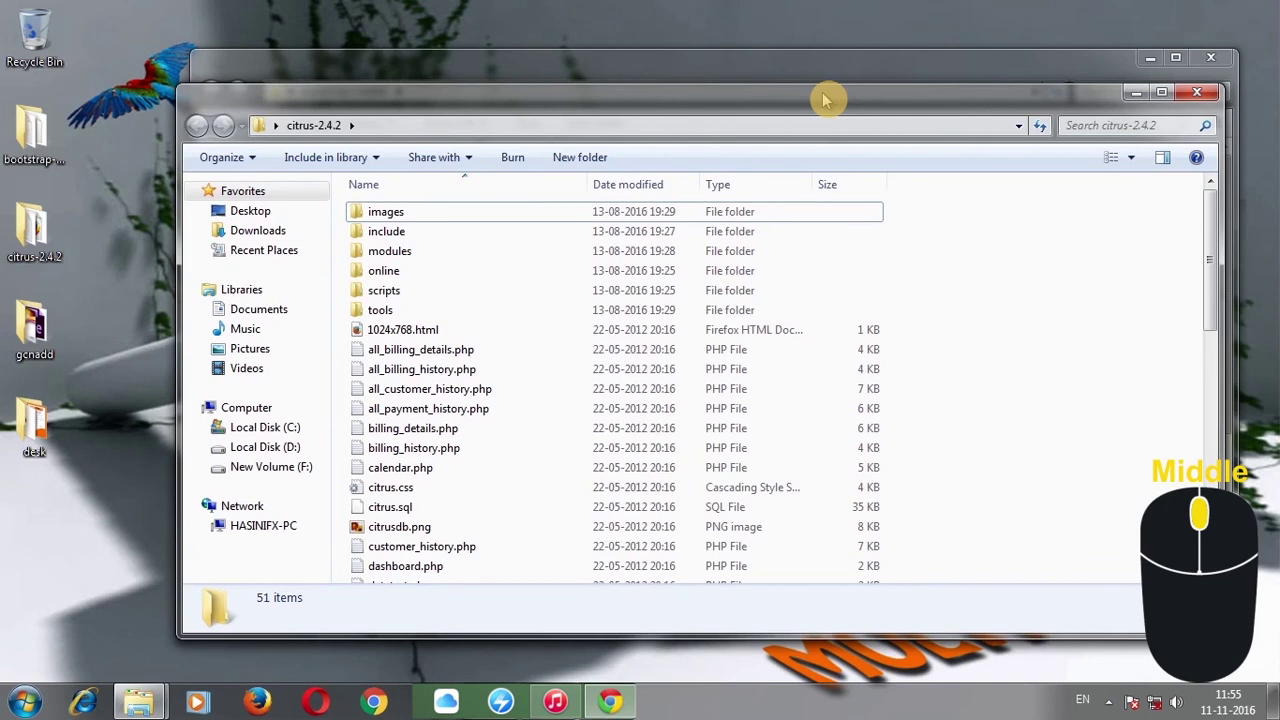
pyautogui.moveTo(822, 100); pyautogui.dragTo(762, 95)
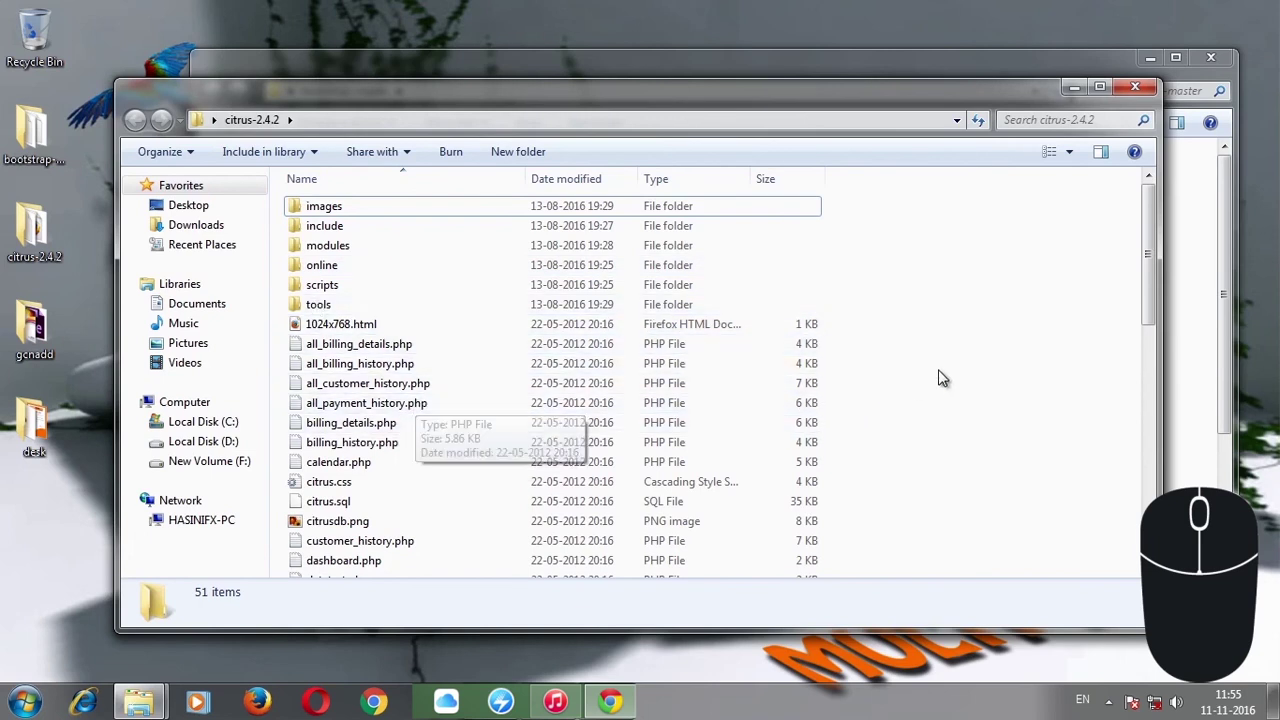
pyautogui.click(1100, 88)
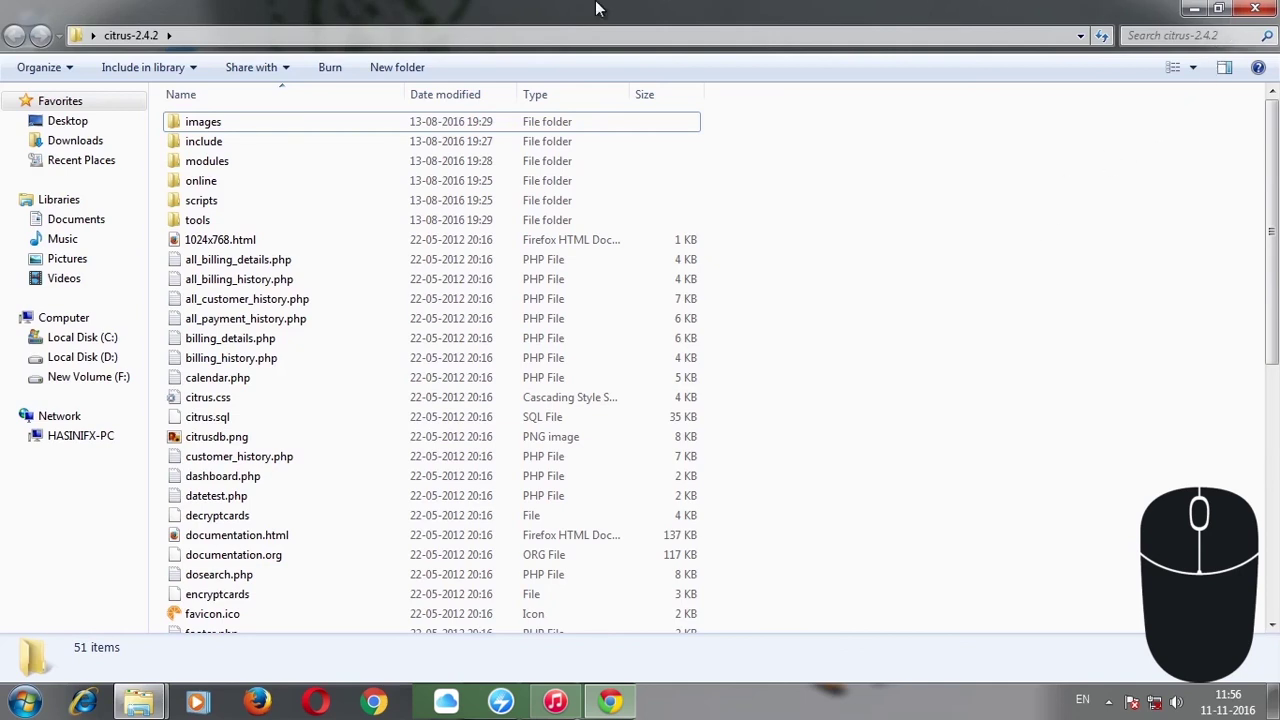
# - Restore down the maximized citrus-2.4.2 window and alternately bring the bootstrap-master and citrus-2.4.2 windows to the front
pyautogui.click(1220, 10)
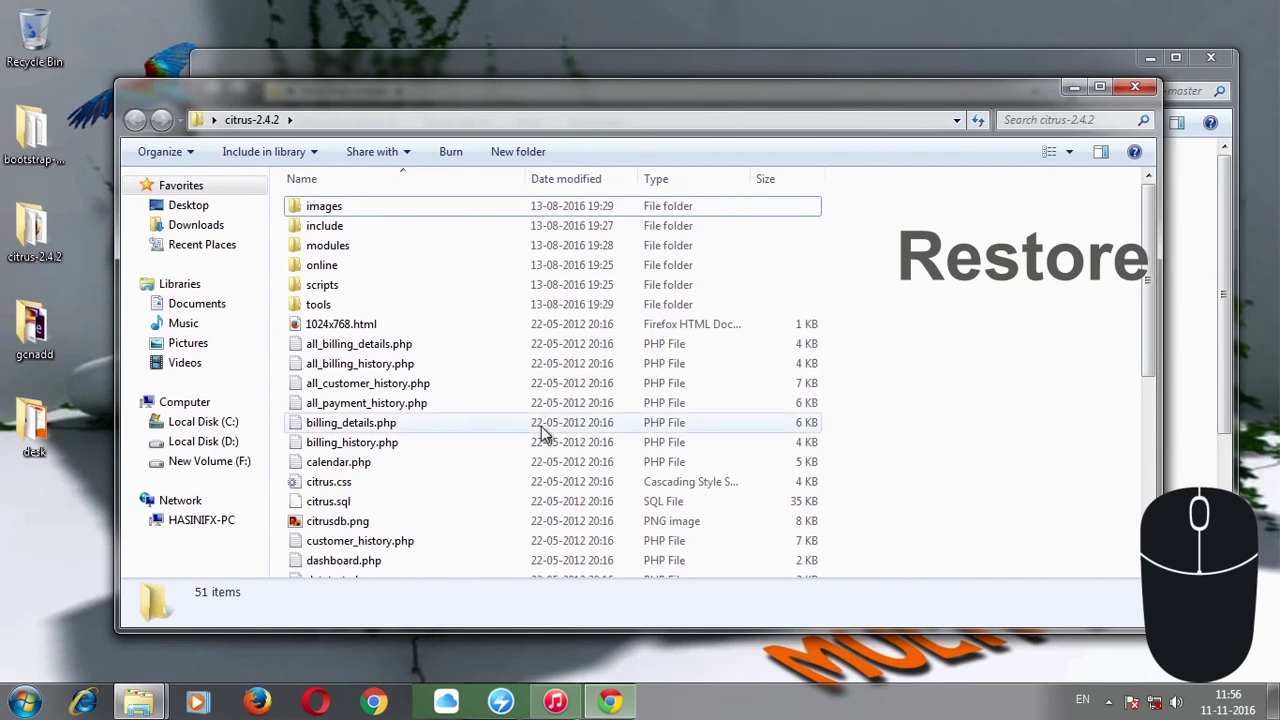
pyautogui.click(670, 60)
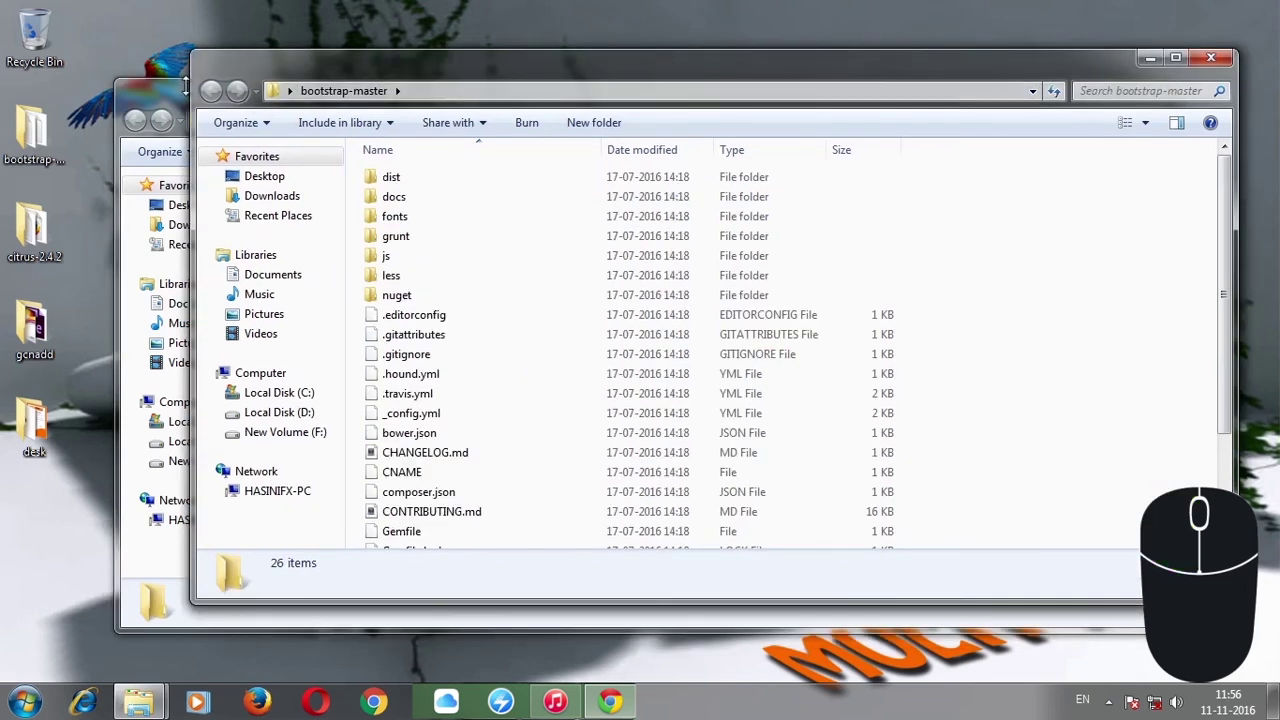
pyautogui.click(145, 89)
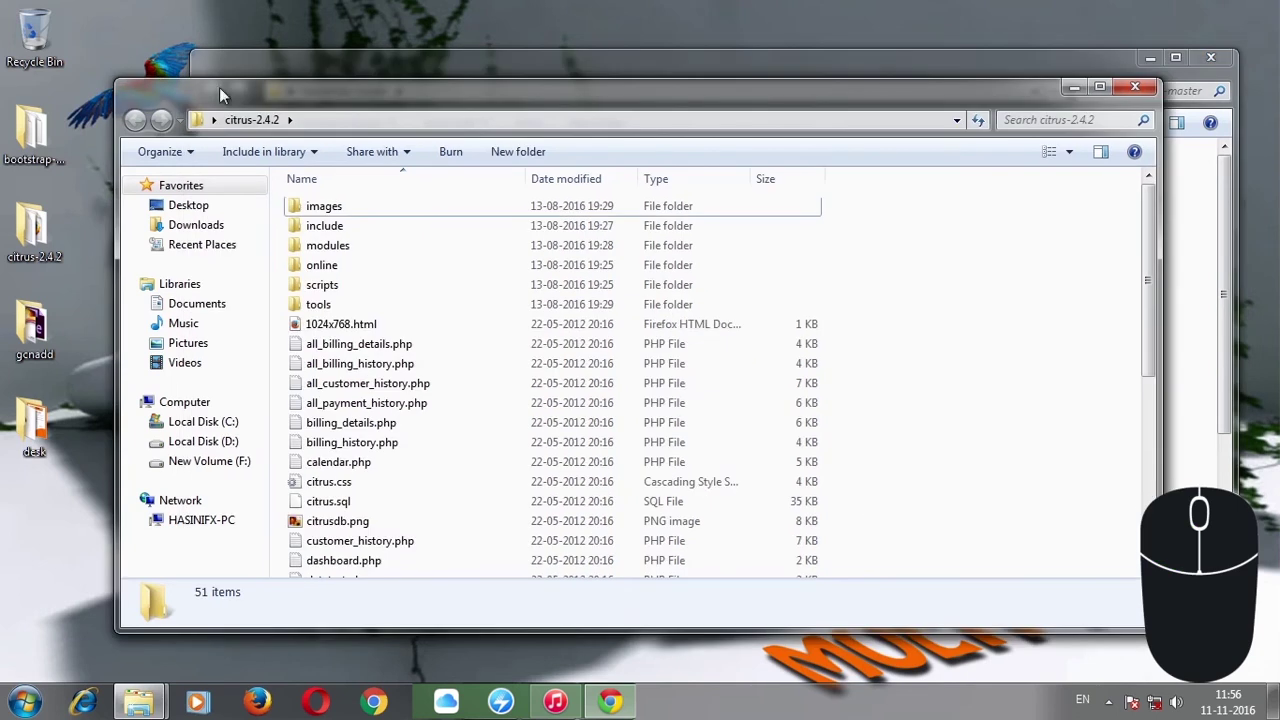
pyautogui.click(323, 60)
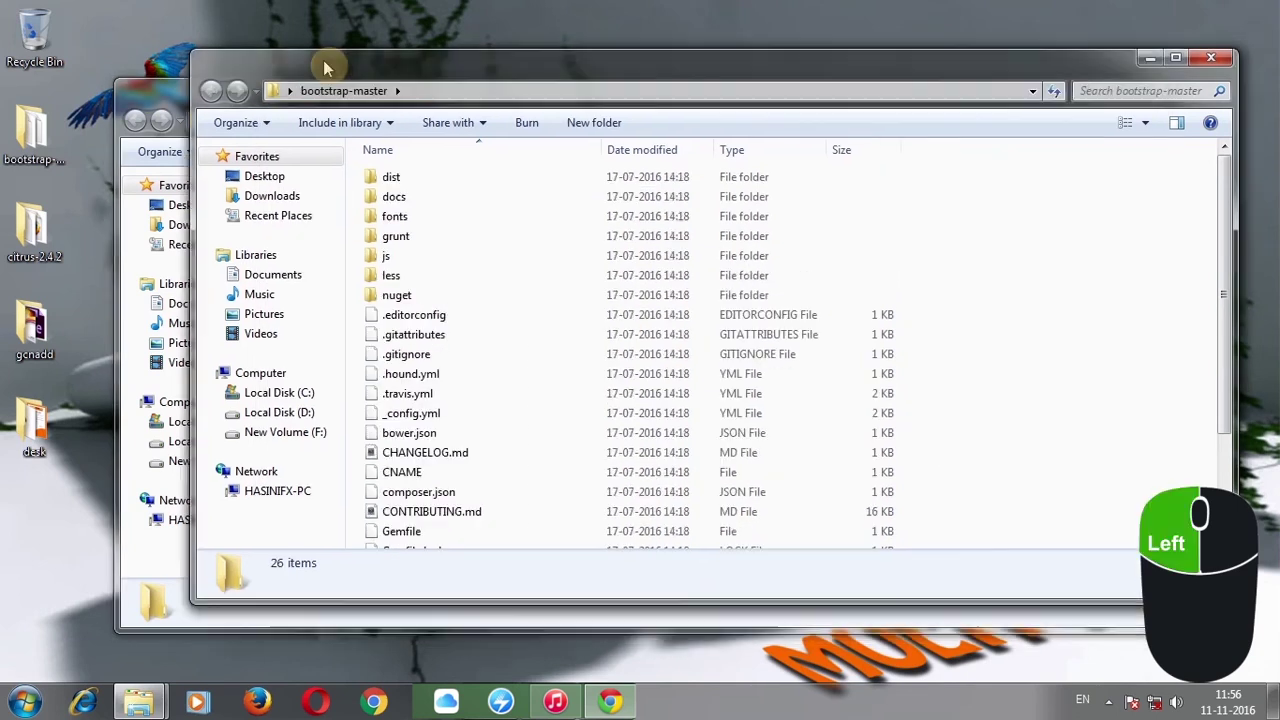
pyautogui.click(147, 95)
pyautogui.click(683, 62)
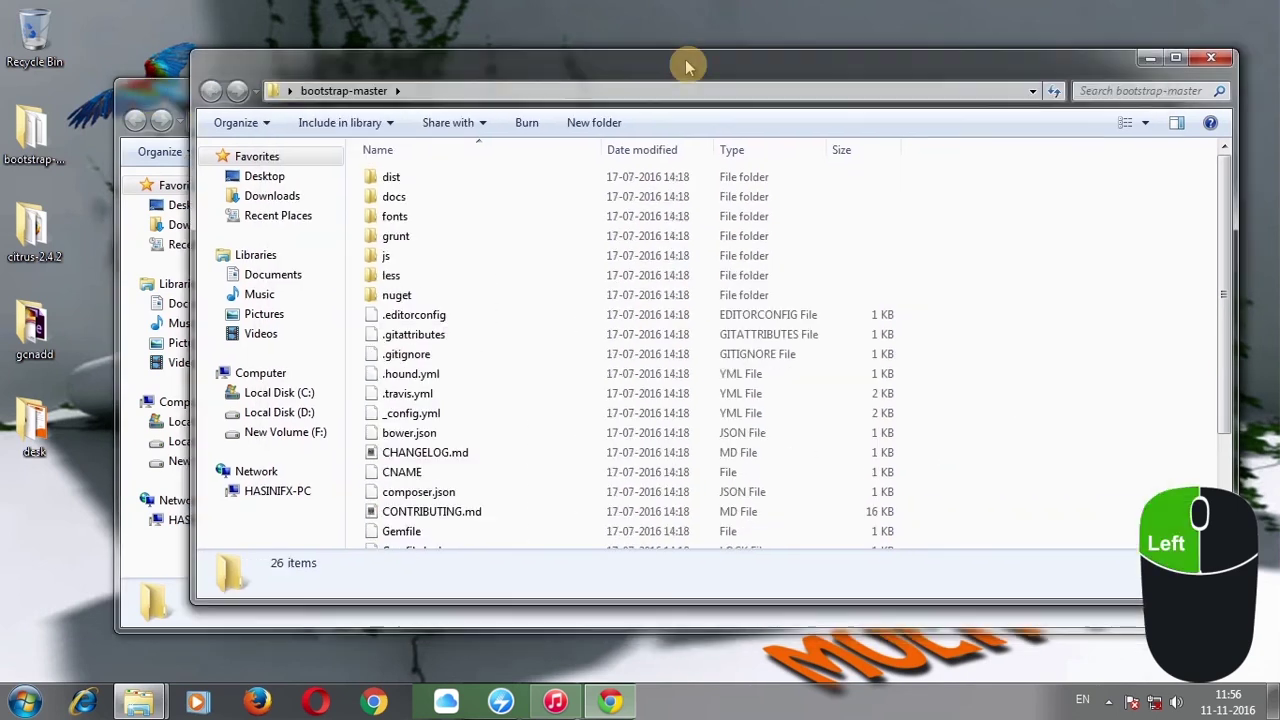
# - Close the bootstrap-master folder window, leaving the citrus-2.4.2 window open
pyautogui.click(1213, 60)
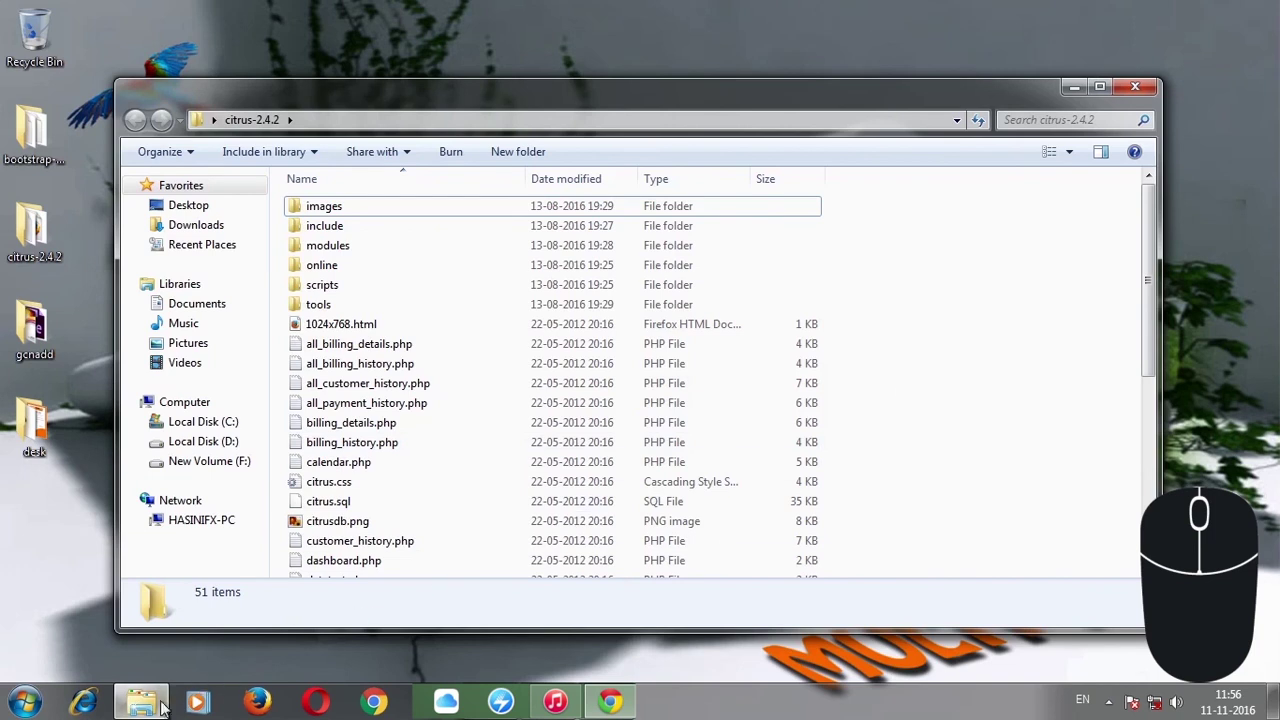
pyautogui.moveTo(136, 712)
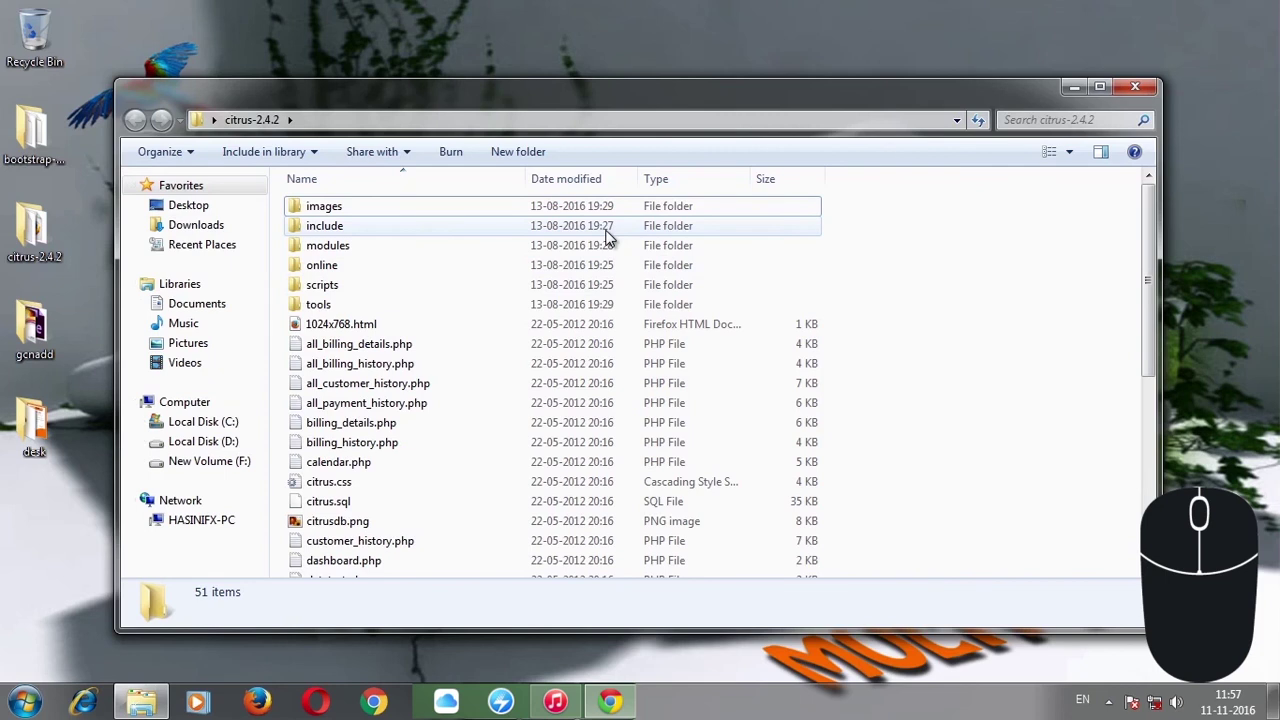
# - Show the context options of the citrus-2.4.2 and bootstrap-master desktop folders in turn, dismiss them and return to the citrus-2.4.2 window
pyautogui.rightClick(27, 225)
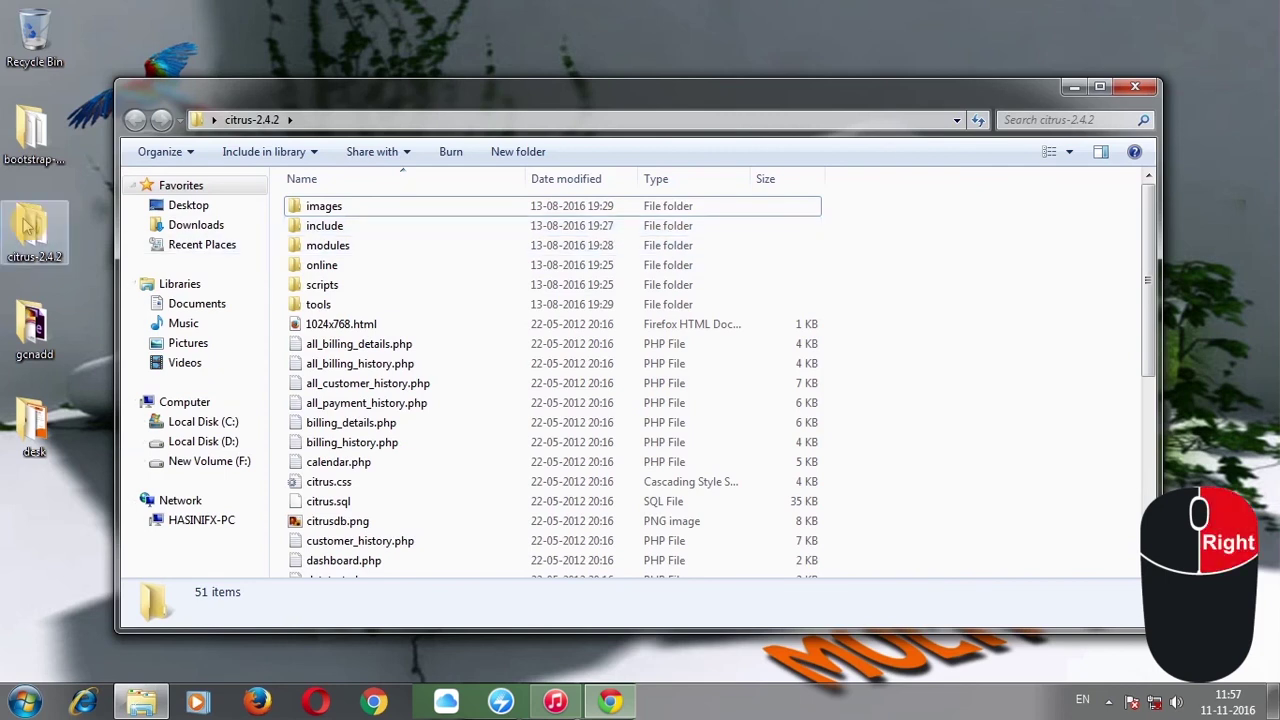
pyautogui.click(420, 33)
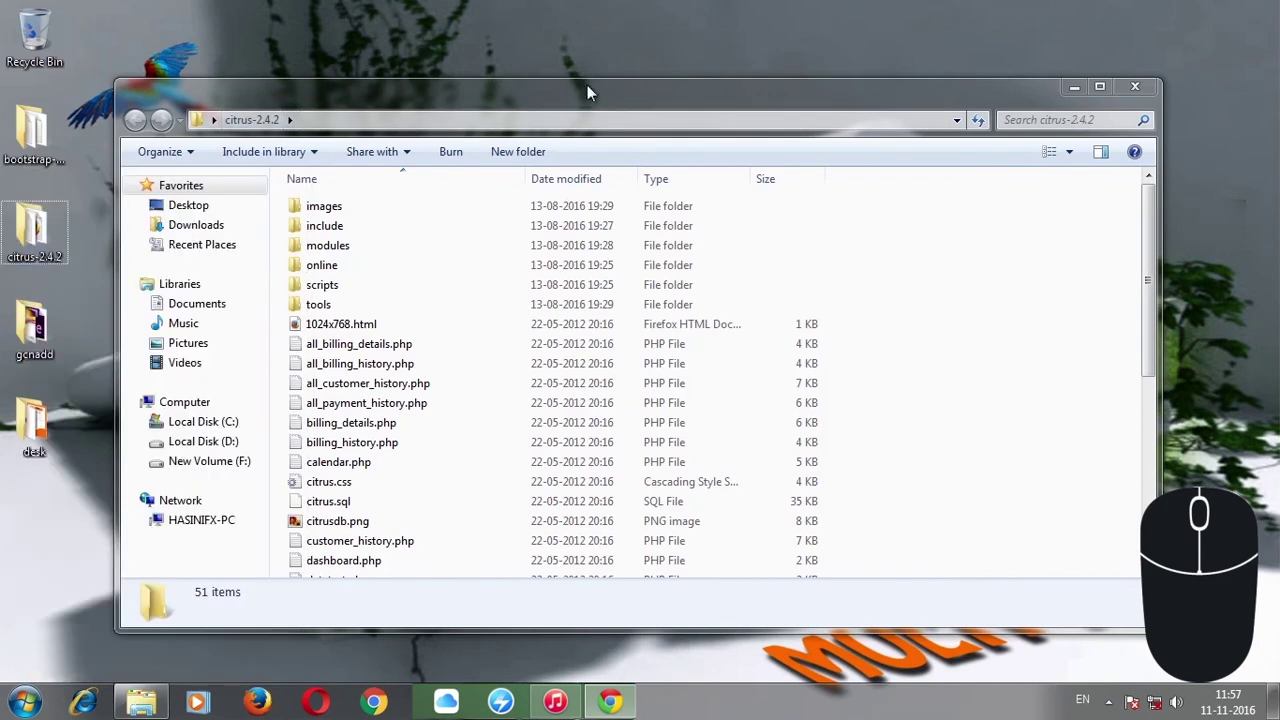
pyautogui.rightClick(20, 238)
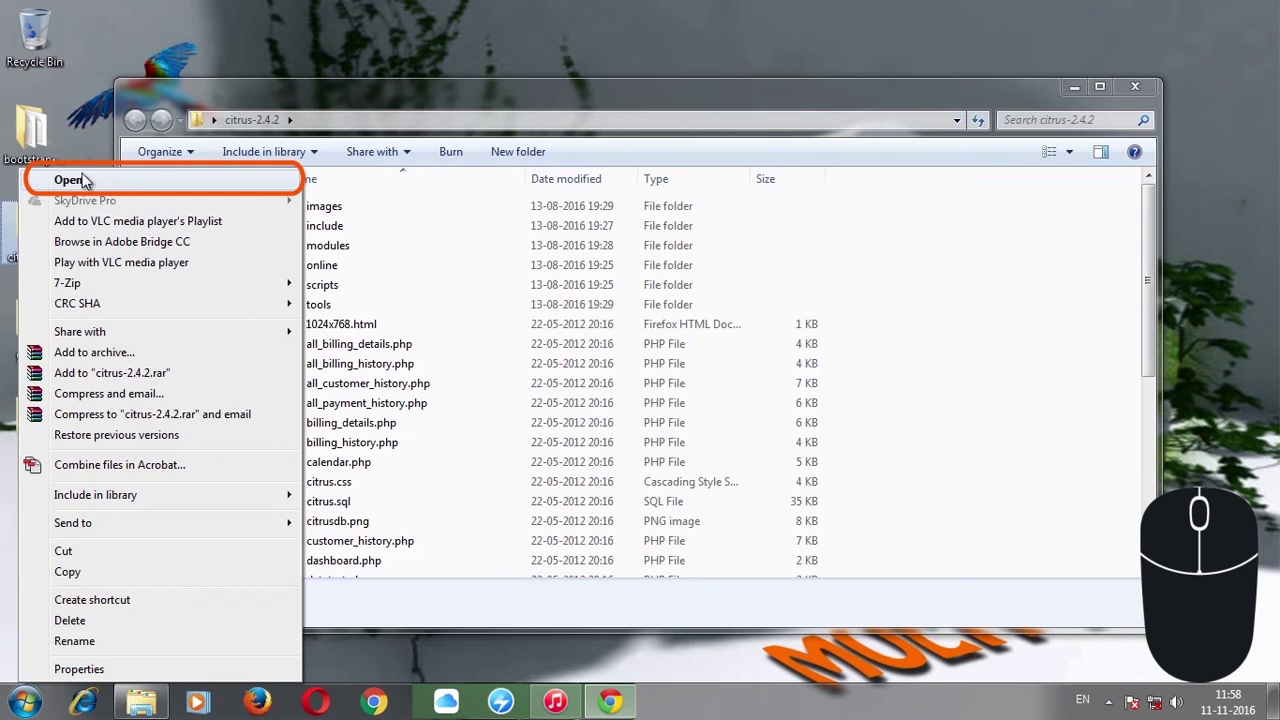
pyautogui.click(35, 125)
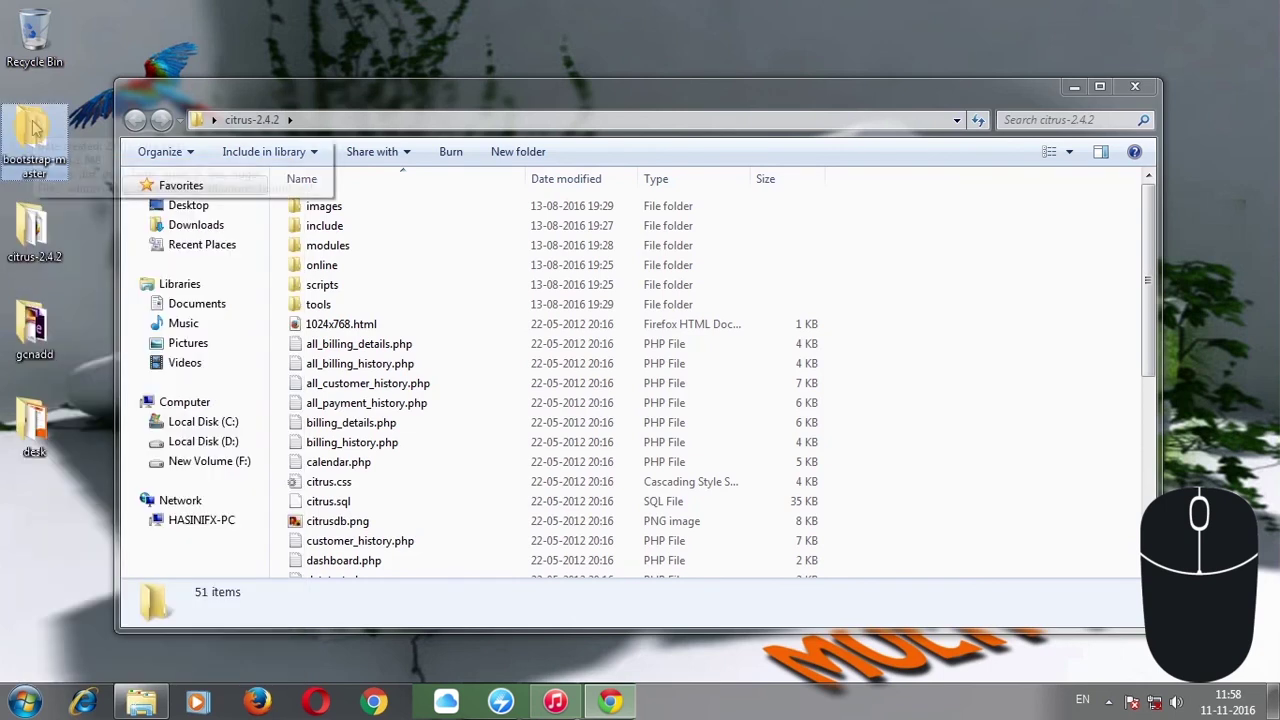
pyautogui.click(33, 125)
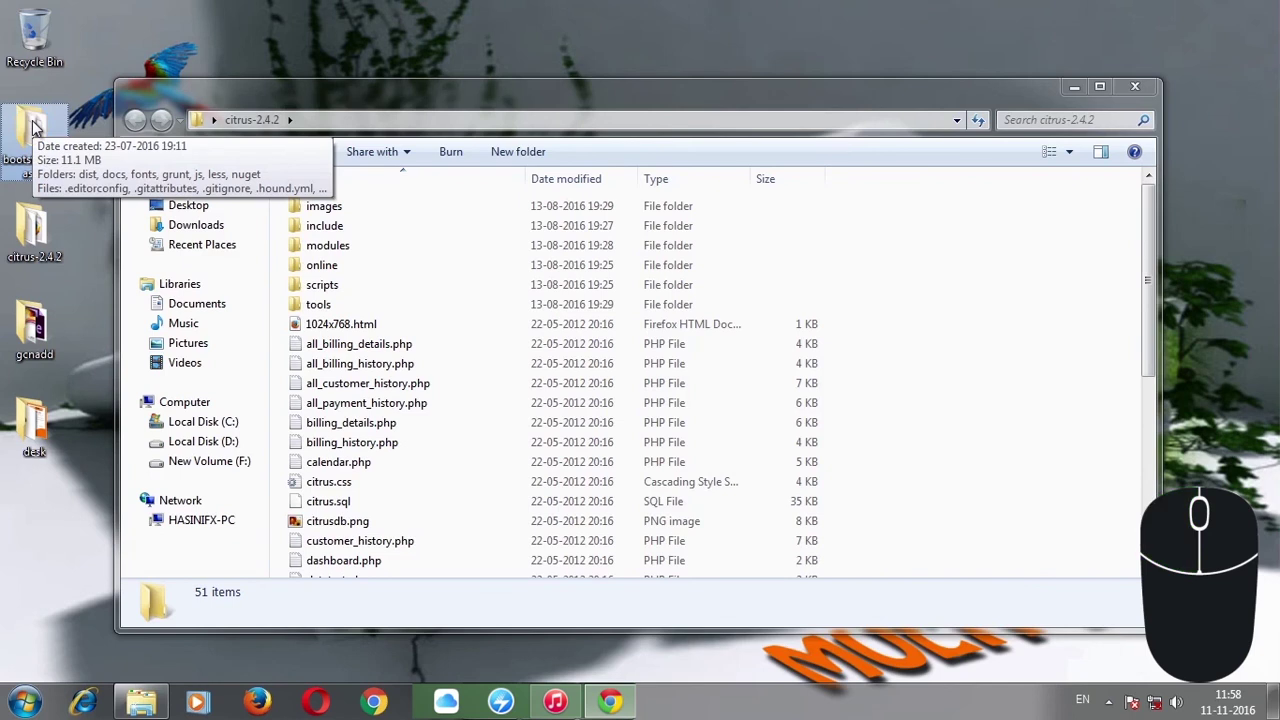
pyautogui.rightClick(33, 125)
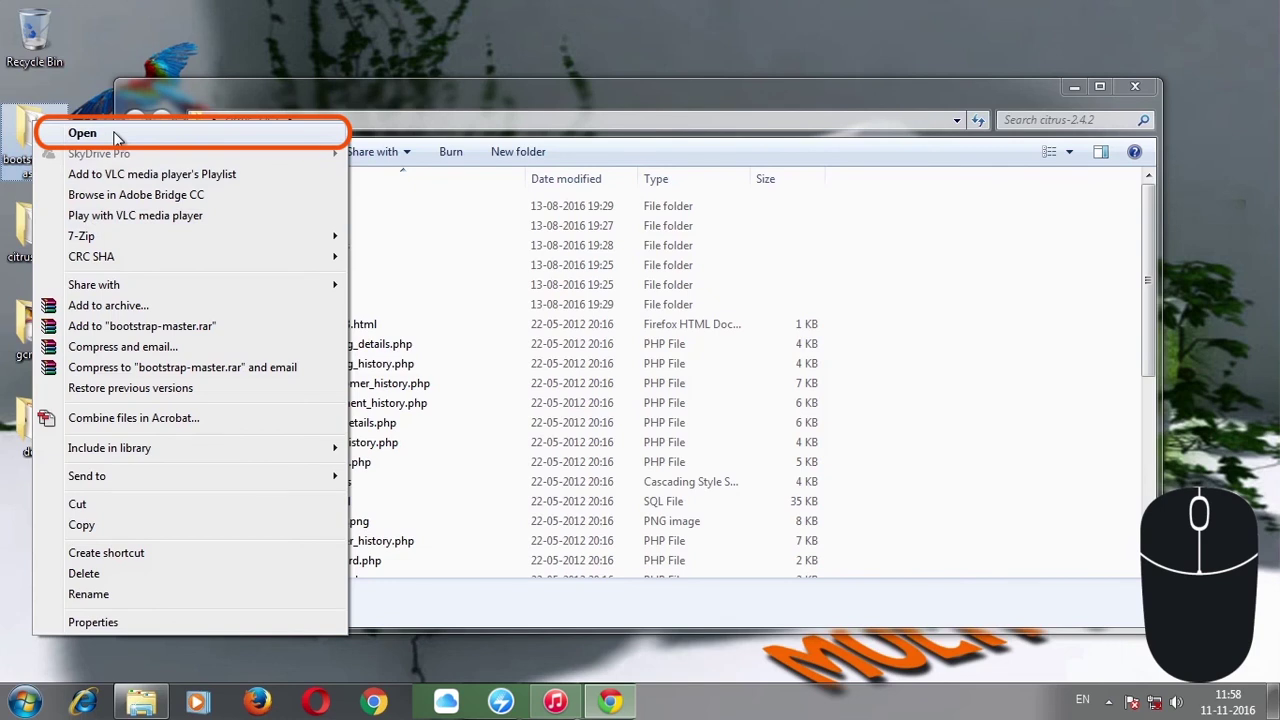
pyautogui.click(757, 90)
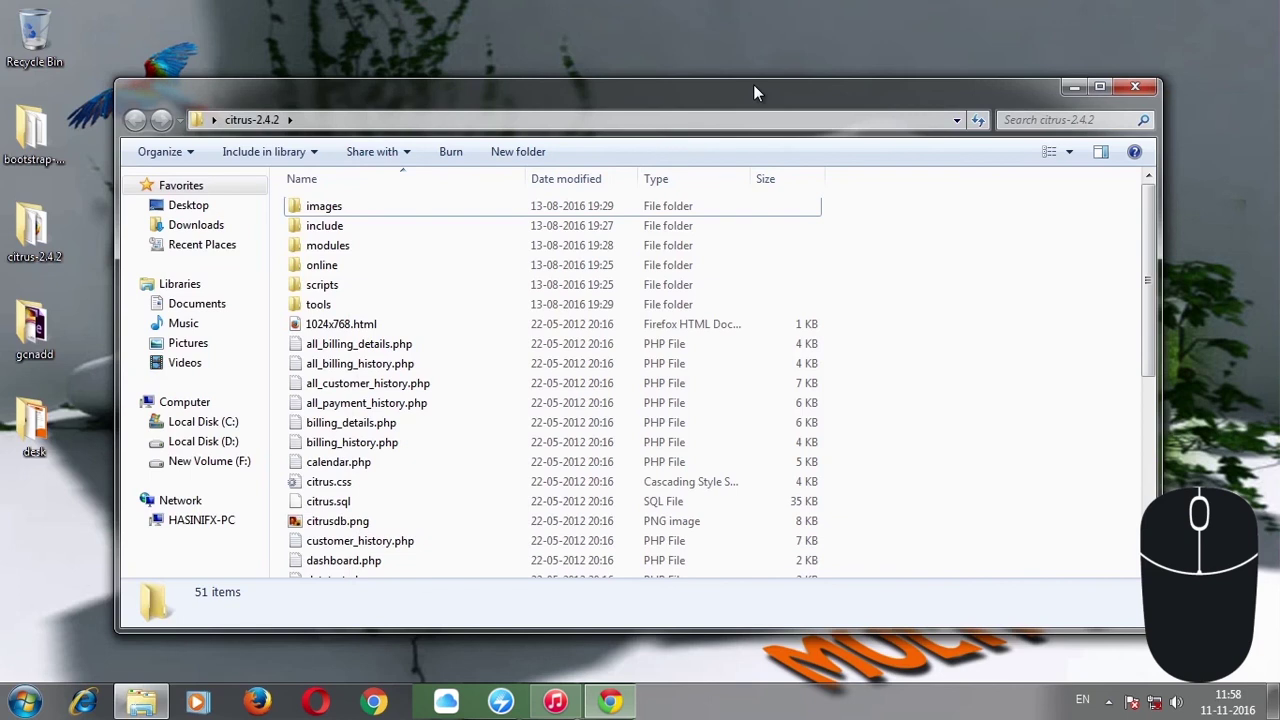
# - Look through the citrus-2.4.2 file list down to its last files and back up
pyautogui.click(1153, 216)
pyautogui.moveTo(1152, 206)
pyautogui.mouseDown()
pyautogui.moveTo(1158, 465)
pyautogui.moveTo(1157, 182)
pyautogui.moveTo(1156, 236)
pyautogui.moveTo(1156, 205)
pyautogui.mouseUp()
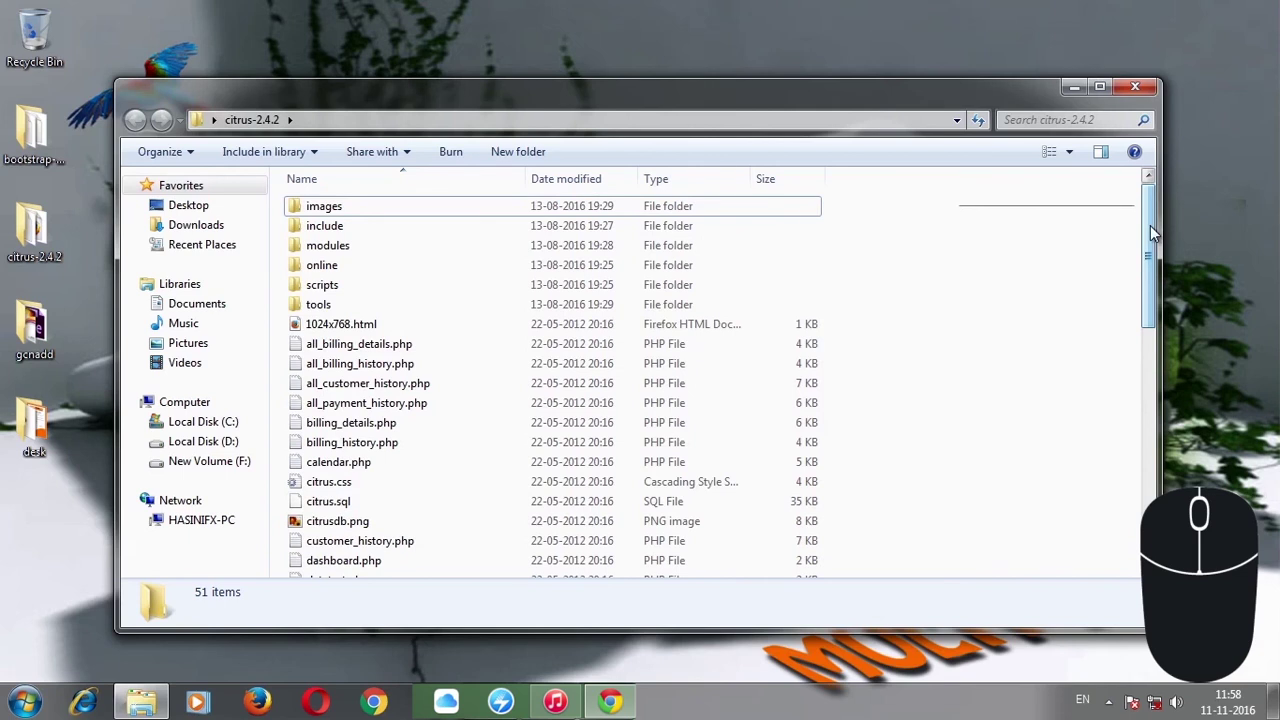
pyautogui.moveTo(1150, 233)
pyautogui.mouseDown()
pyautogui.moveTo(1135, 512)
pyautogui.moveTo(1132, 246)
pyautogui.mouseUp()
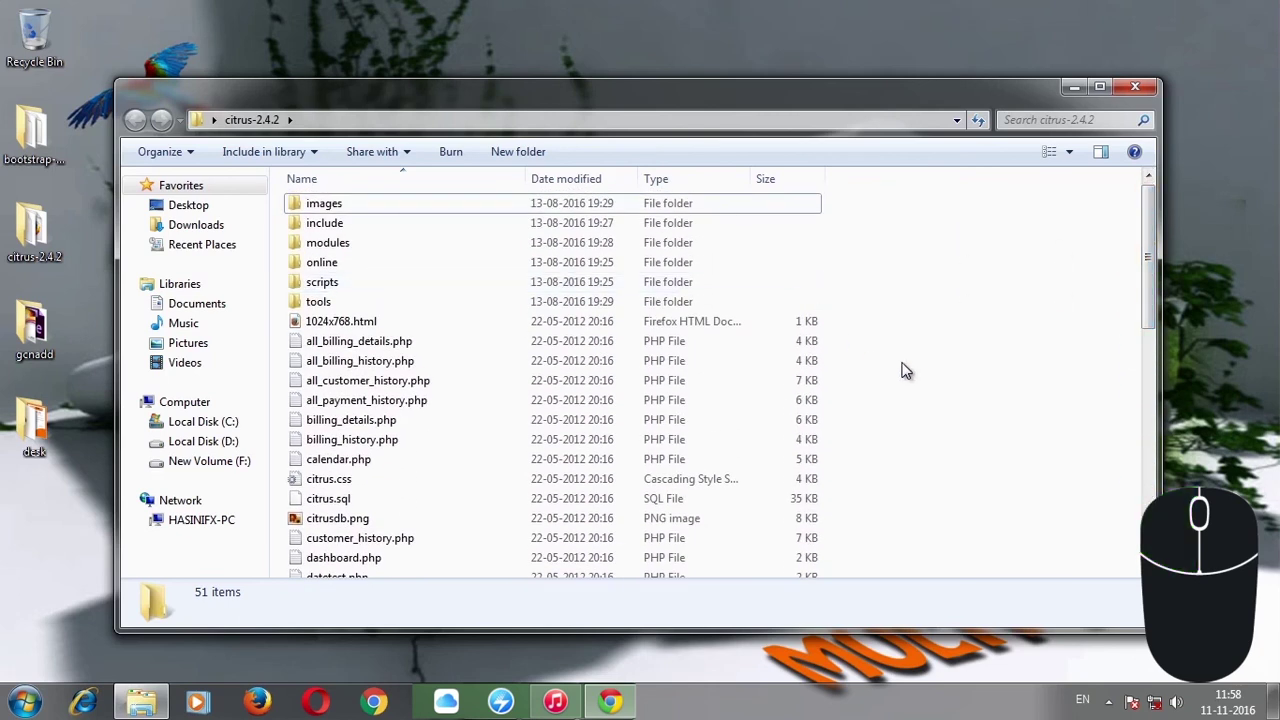
pyautogui.scroll(-2, 905, 370)
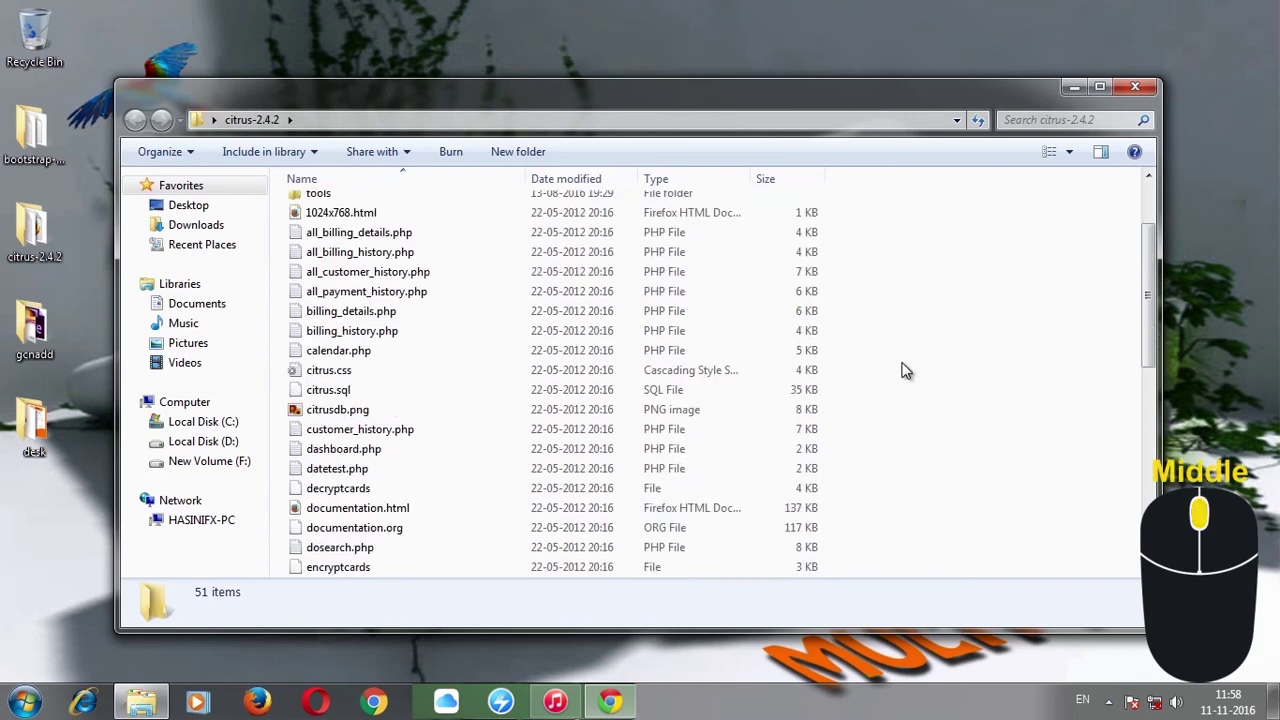
pyautogui.scroll(-9, 905, 370)
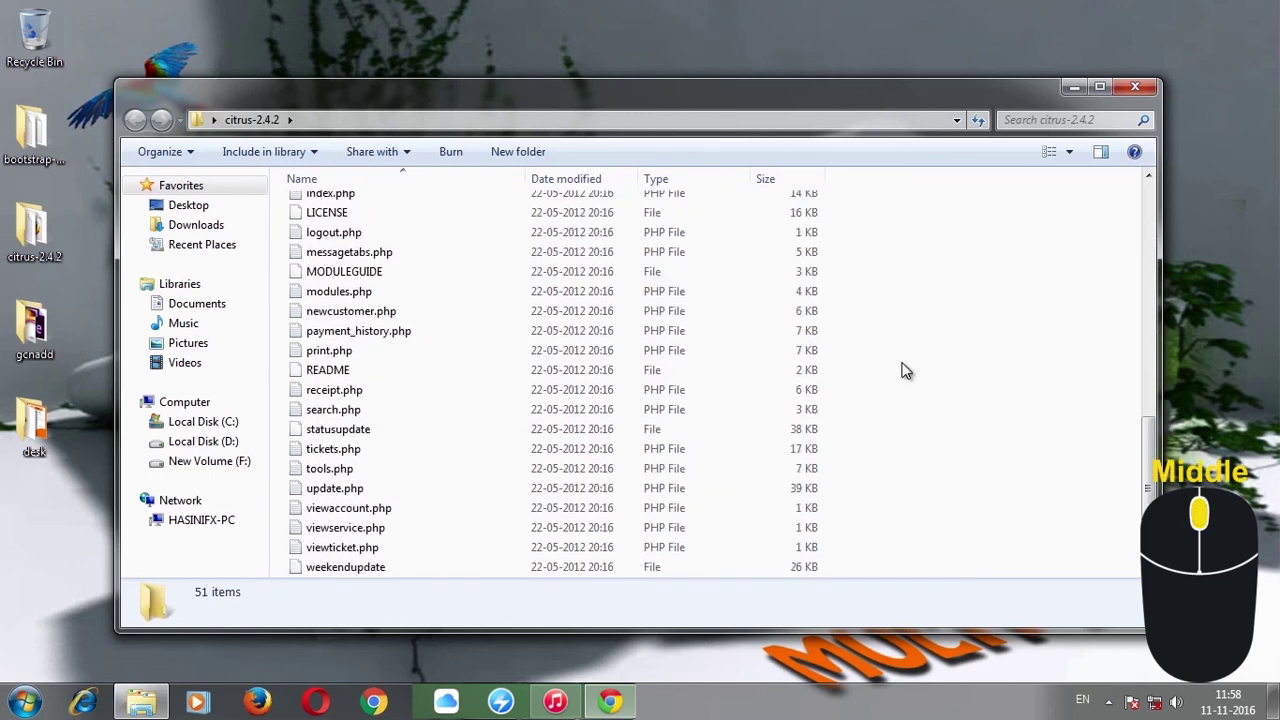
pyautogui.scroll(5, 905, 370)
pyautogui.scroll(5, 905, 370)
pyautogui.scroll(-4, 905, 370)
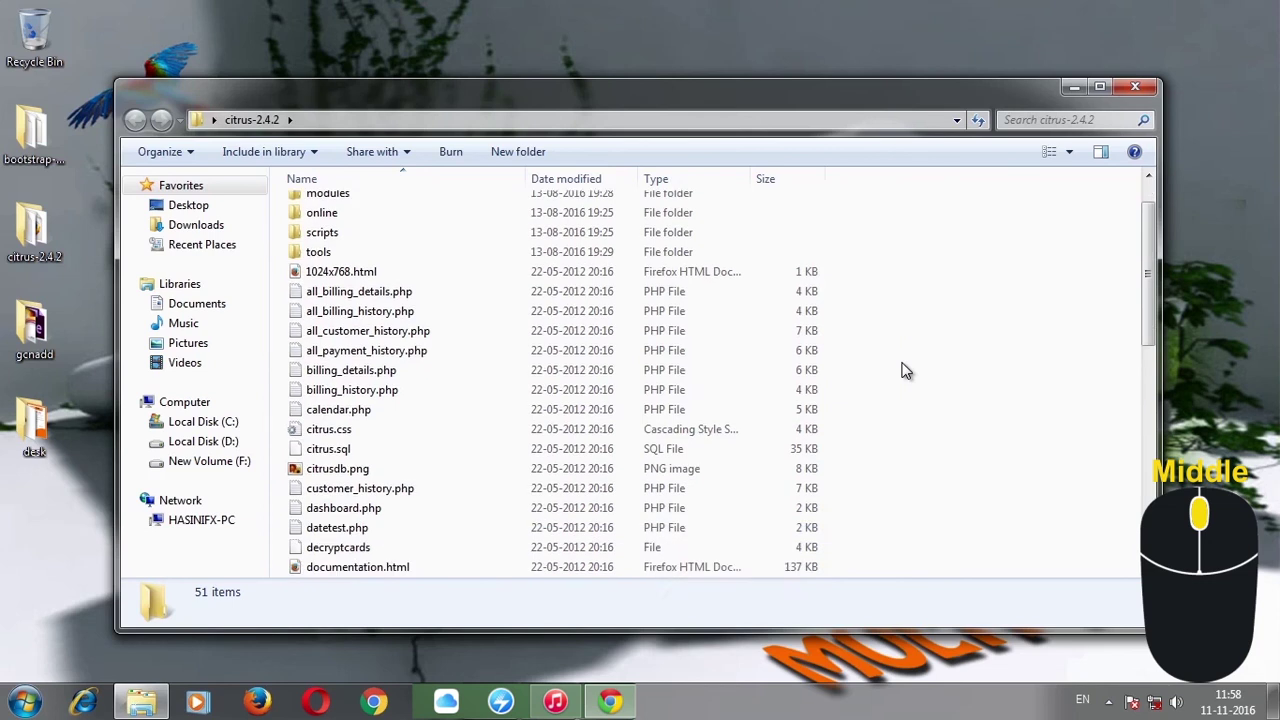
# - Maximize the citrus-2.4.2 folder window and close it
pyautogui.click(1099, 87)
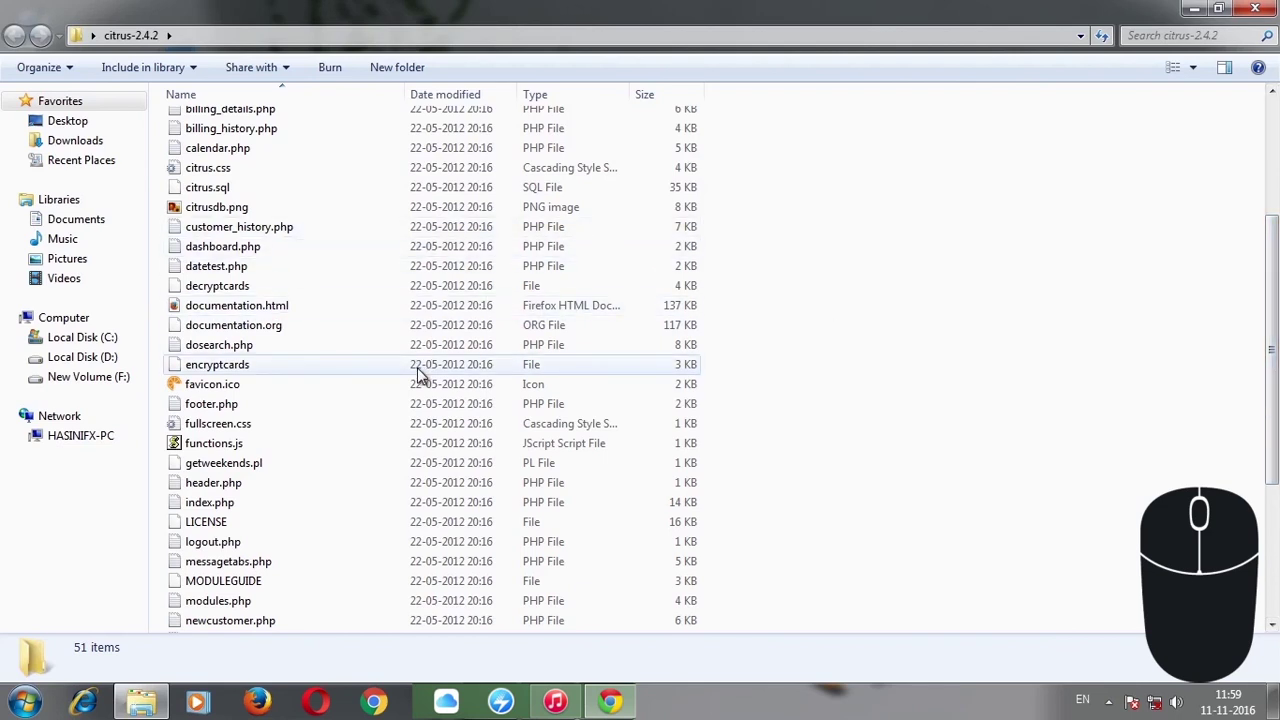
pyautogui.click(1254, 10)
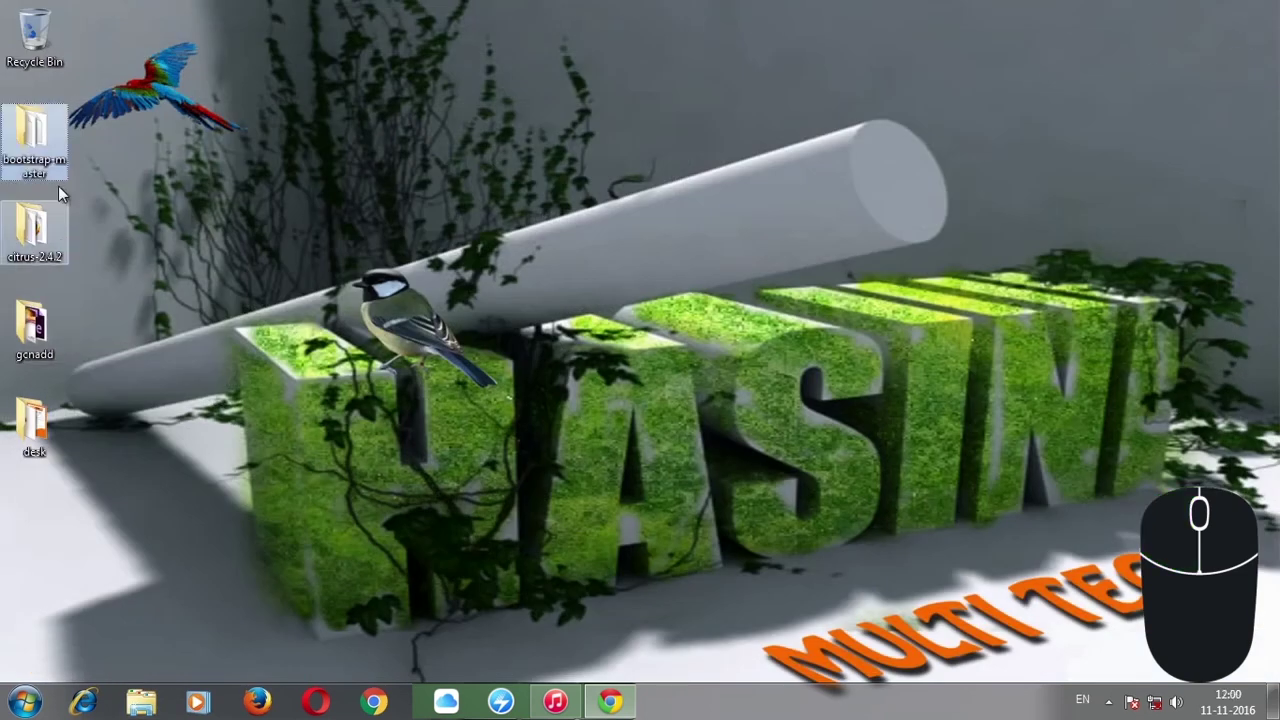
# - Open the bootstrap-master folder from the desktop and move its window slightly lower on the screen
pyautogui.doubleClick(30, 140)
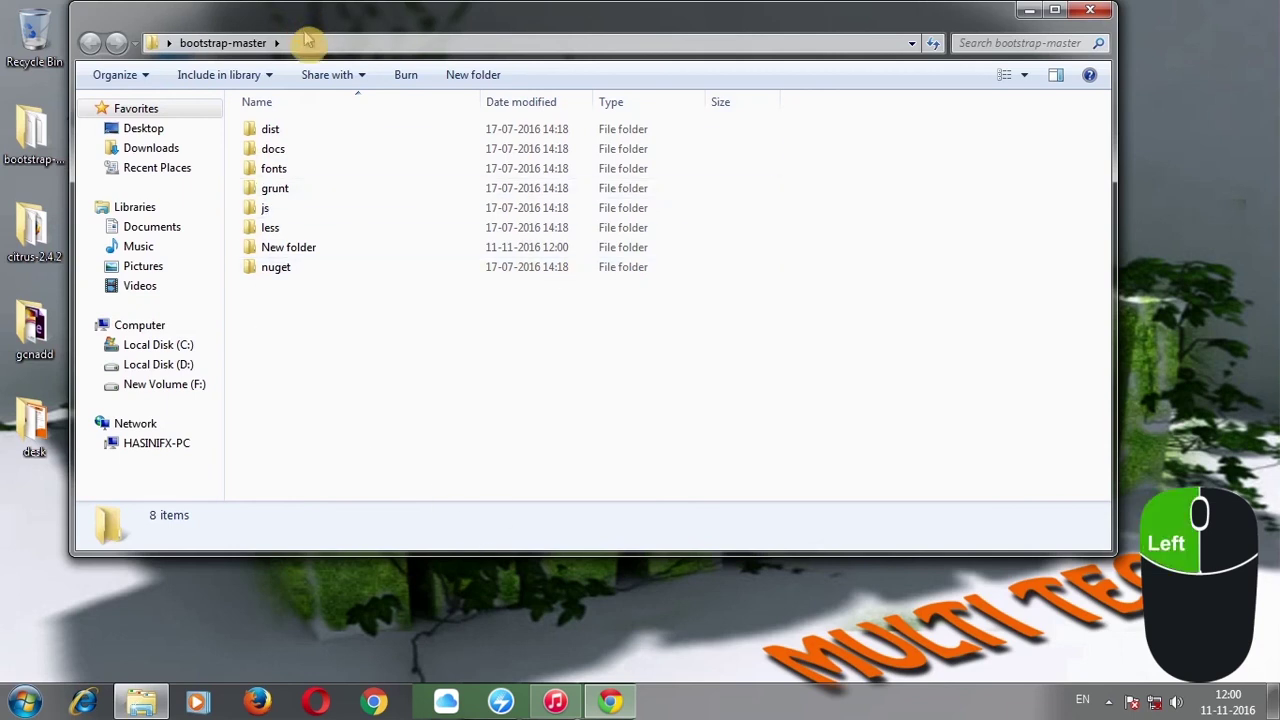
pyautogui.moveTo(300, 16); pyautogui.dragTo(311, 82)
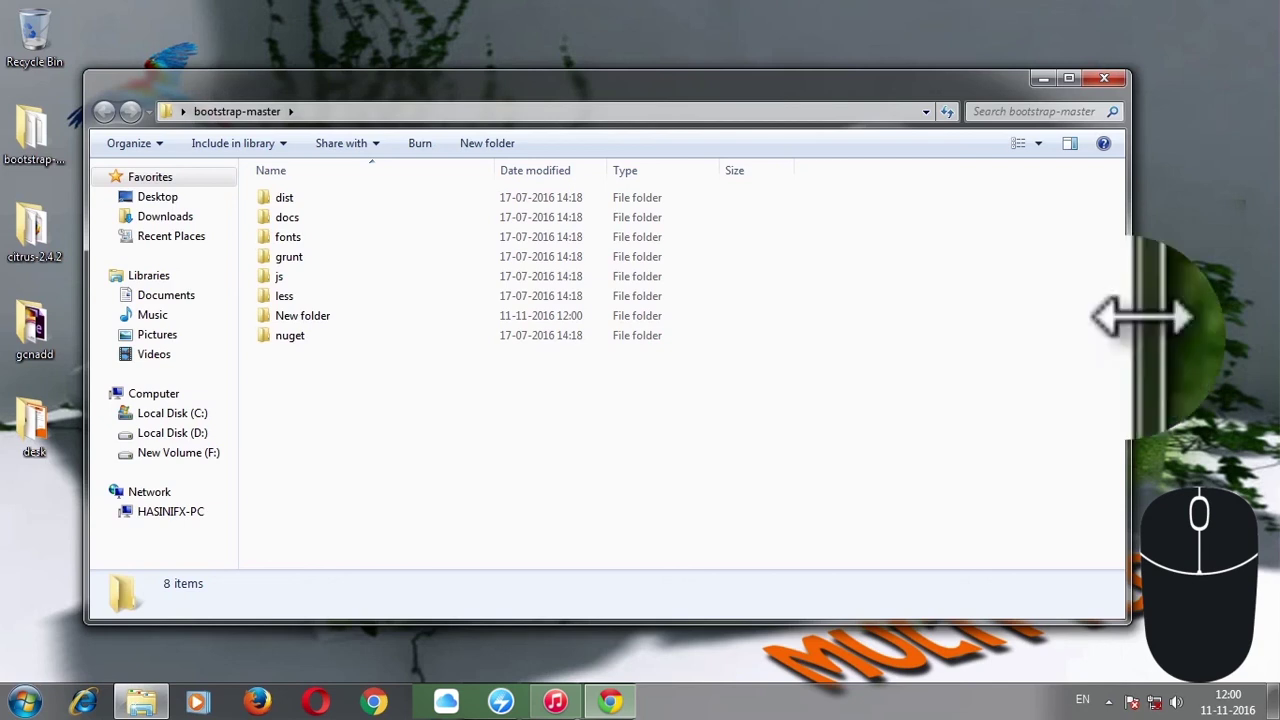
# - Shrink the bootstrap-master window's width by its right edge and its height by its bottom edge
pyautogui.moveTo(1126, 328); pyautogui.dragTo(705, 477)
pyautogui.moveTo(513, 624); pyautogui.dragTo(520, 329)
pyautogui.moveTo(699, 204); pyautogui.dragTo(706, 175)
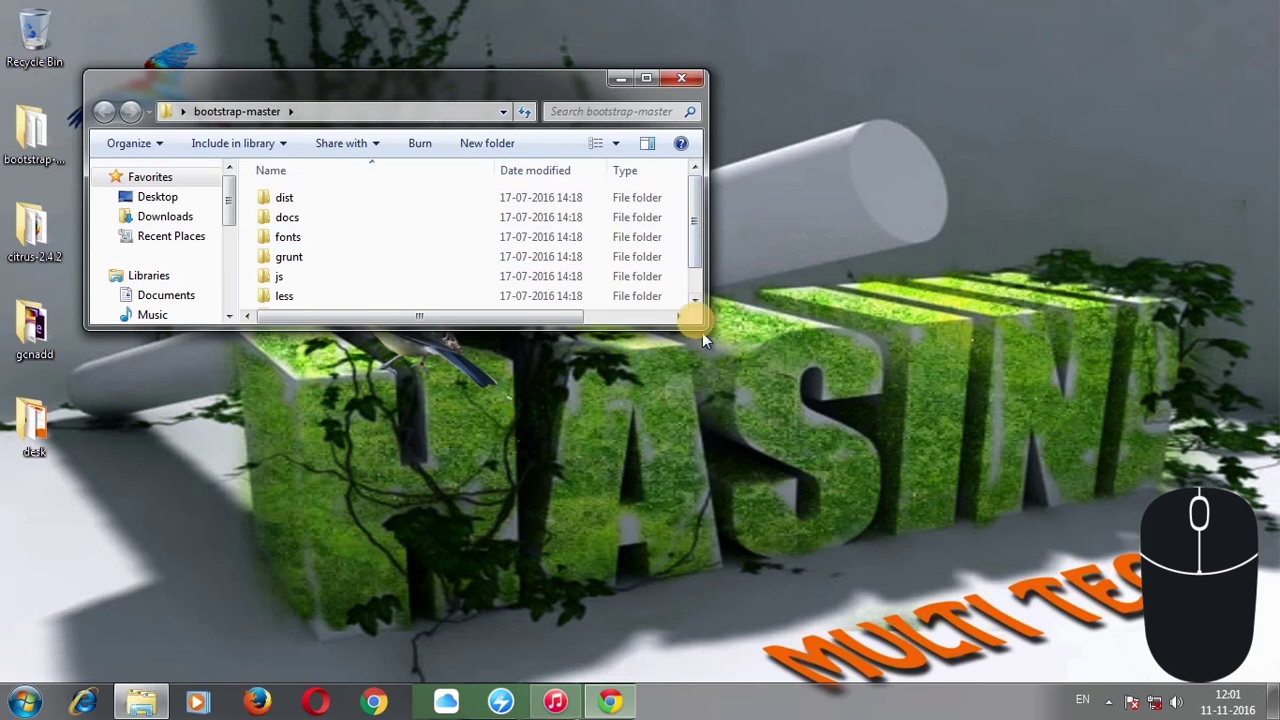
# - Enlarge the bootstrap-master window in width and height together by its lower-right corner until it covers most of the desktop
pyautogui.moveTo(705, 324); pyautogui.dragTo(995, 603)
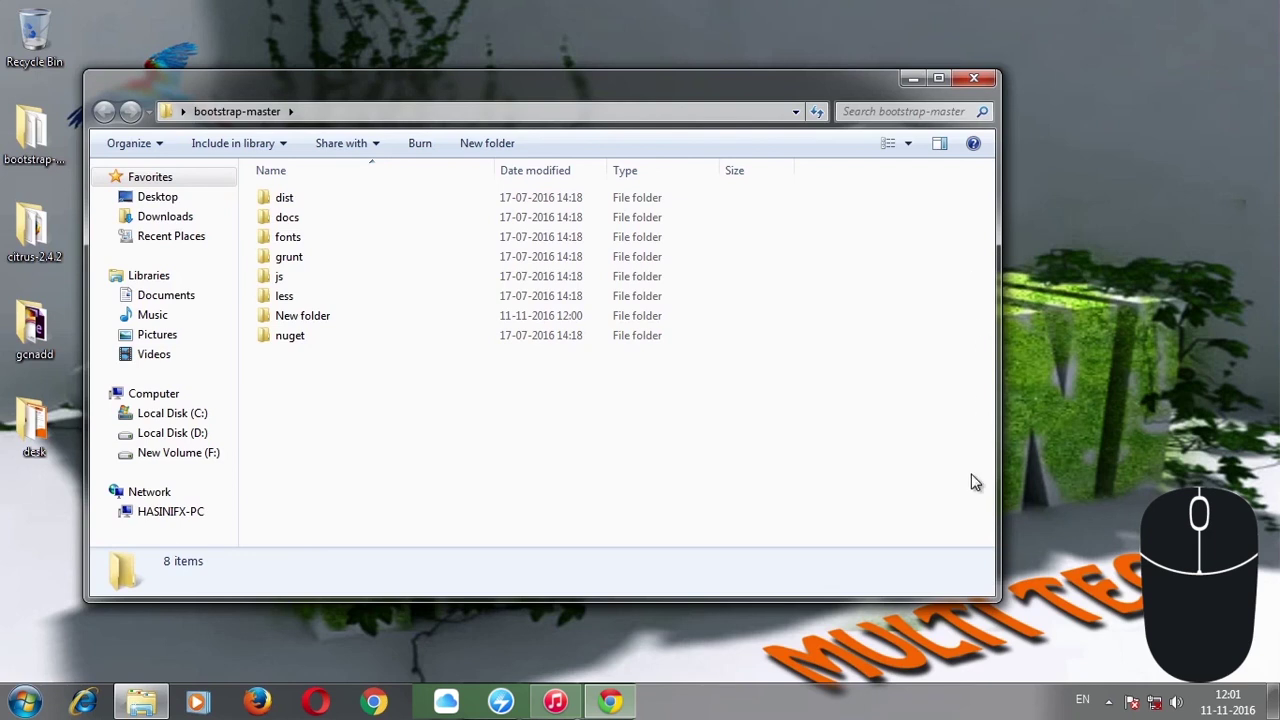
pyautogui.click(992, 594)
pyautogui.moveTo(992, 594); pyautogui.dragTo(1117, 642)
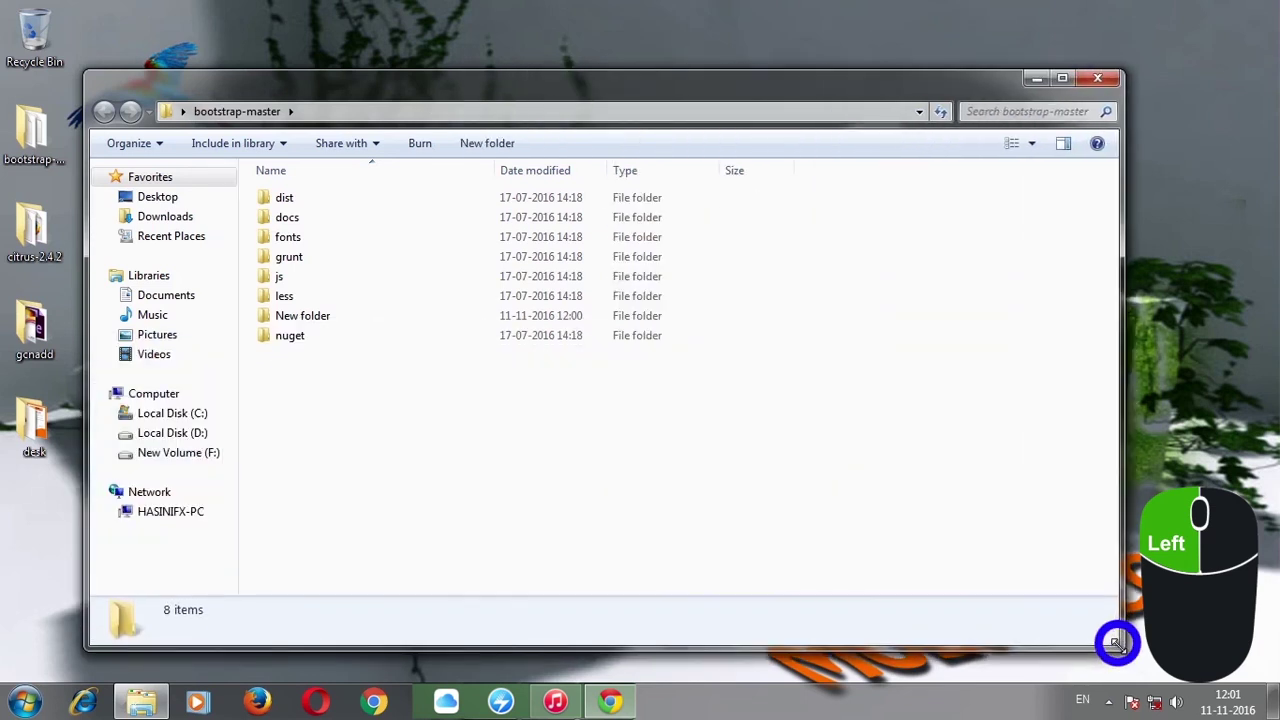
# - Maximize the bootstrap-master window and restore it down to its previous size
pyautogui.click(1062, 79)
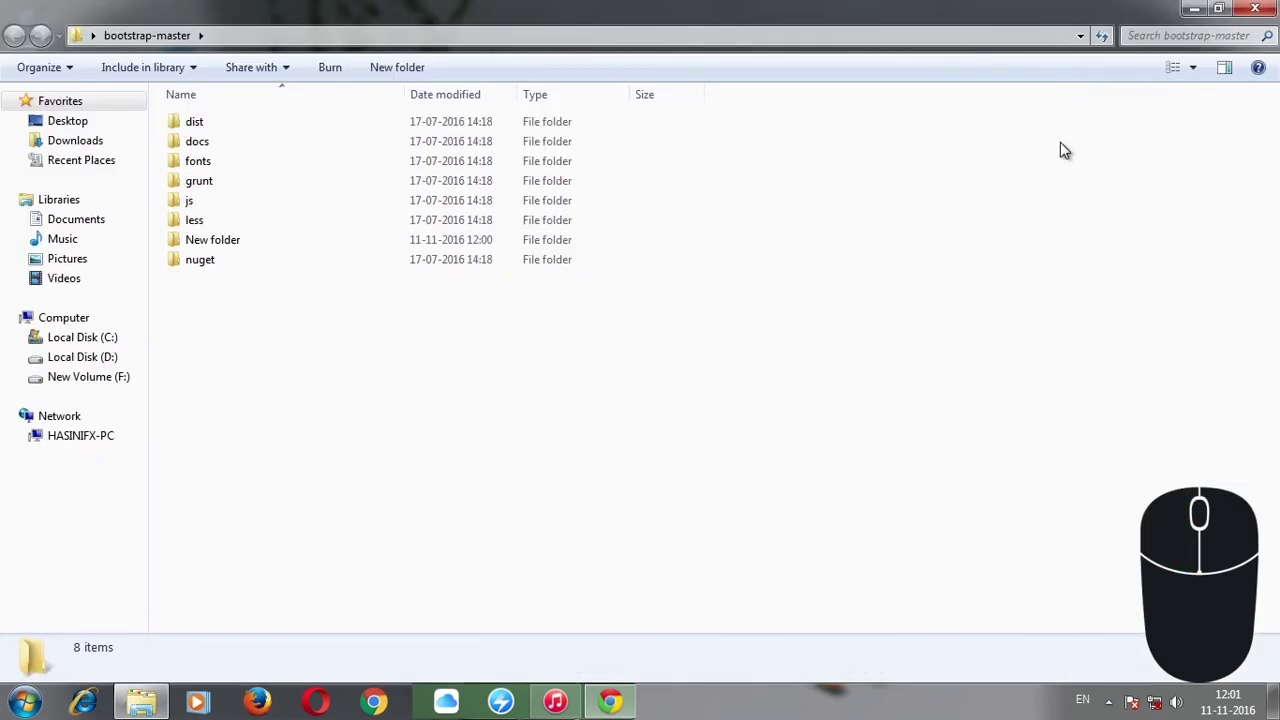
pyautogui.click(1218, 8)
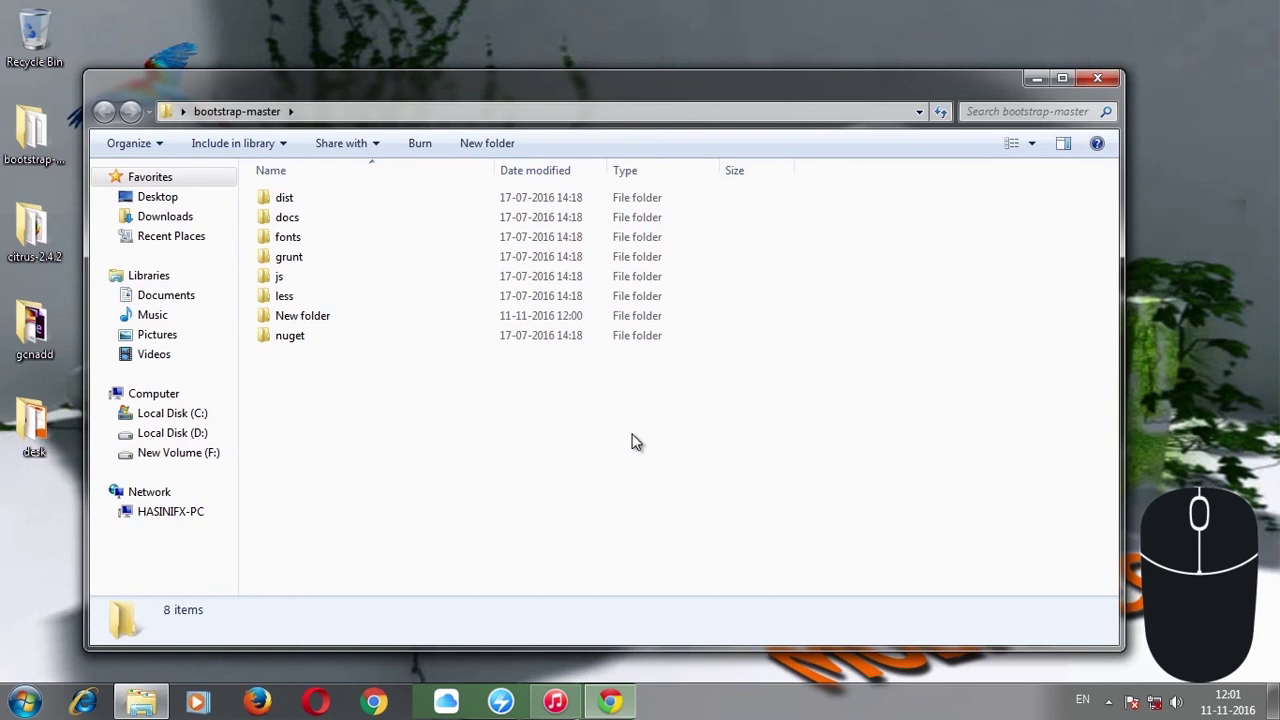
# - Reduce the bootstrap-master window's size by its lower-right corner and move the window slightly up and to the right
pyautogui.click(1120, 648)
pyautogui.moveTo(1120, 648); pyautogui.dragTo(1045, 597)
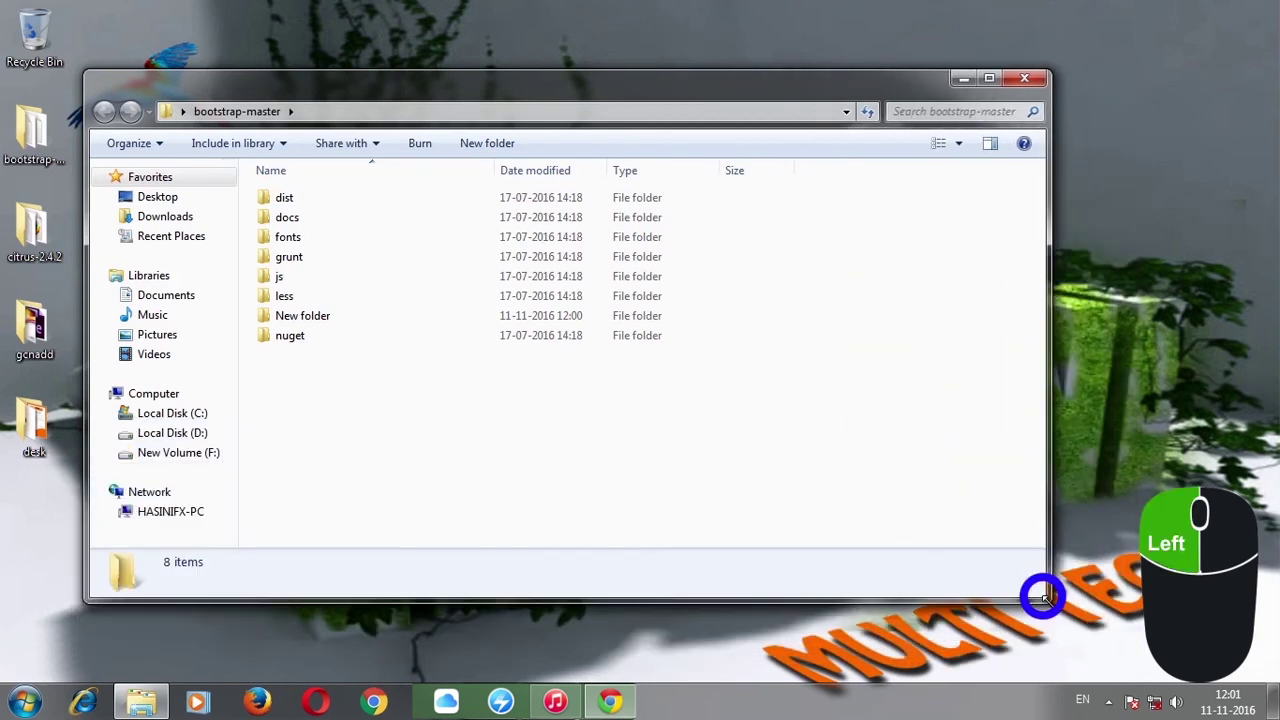
pyautogui.click(567, 92)
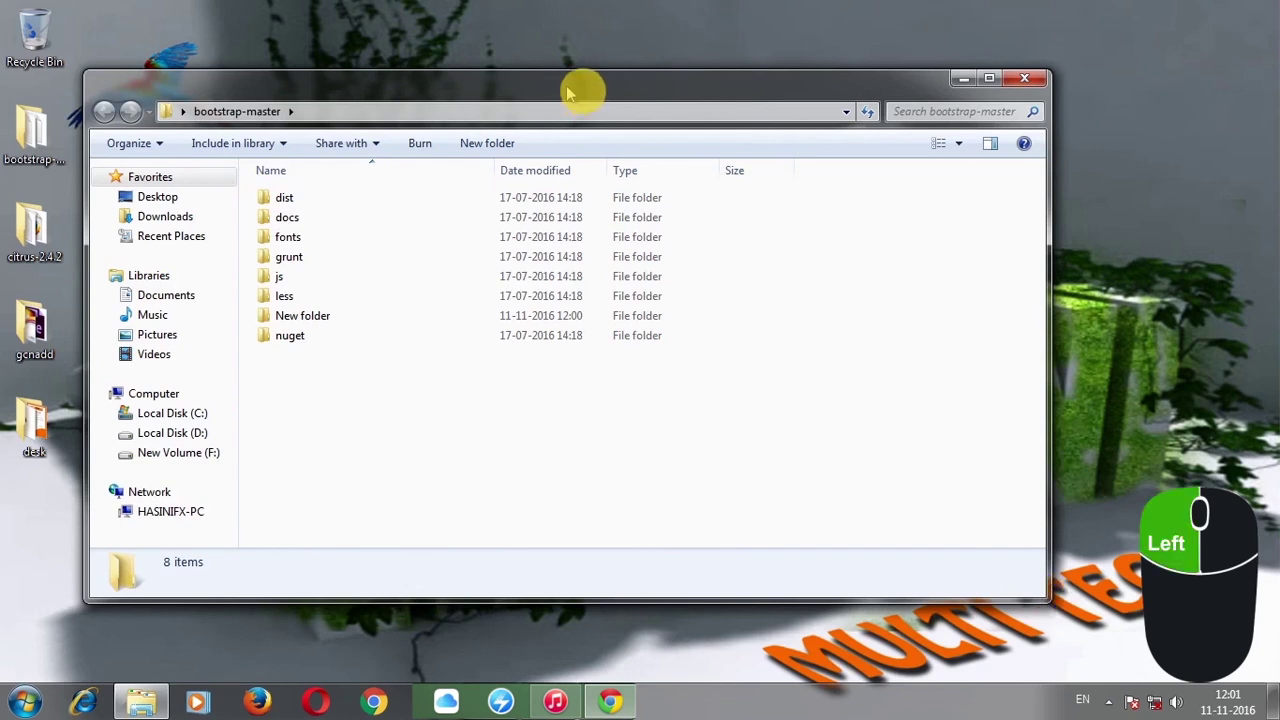
pyautogui.moveTo(567, 92); pyautogui.dragTo(593, 86)
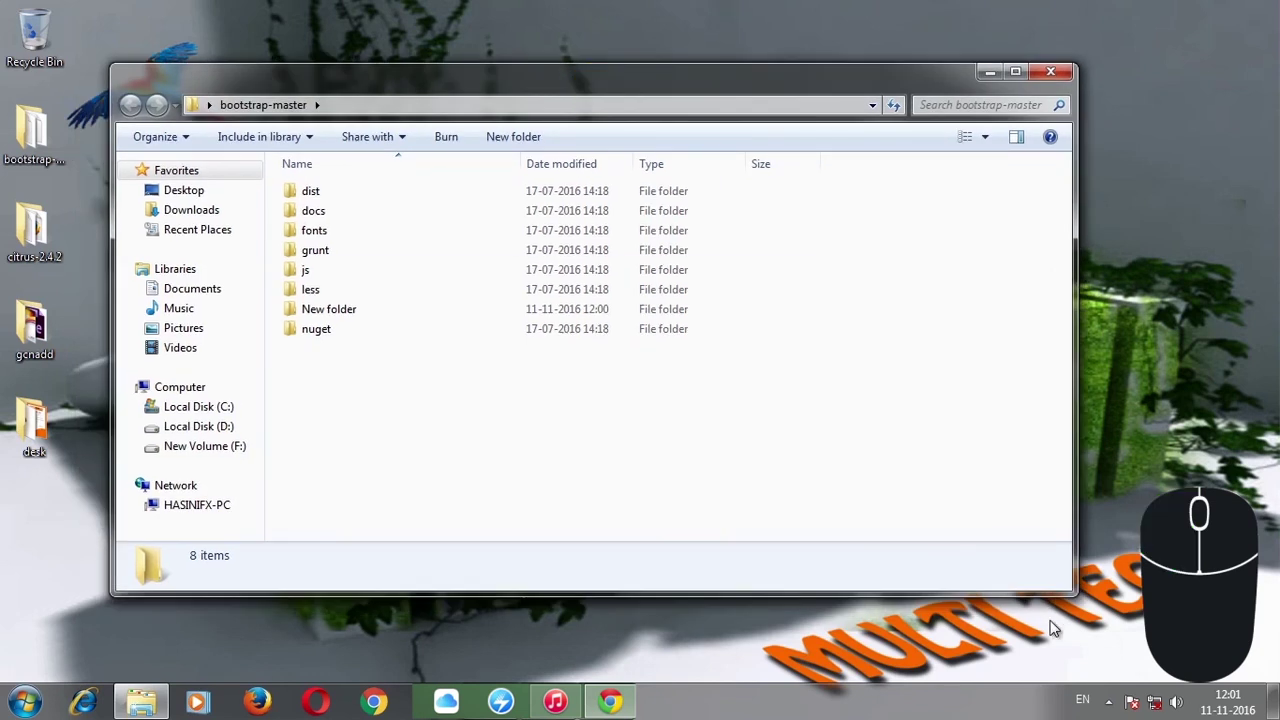
pyautogui.moveTo(1066, 612); pyautogui.dragTo(850, 571)
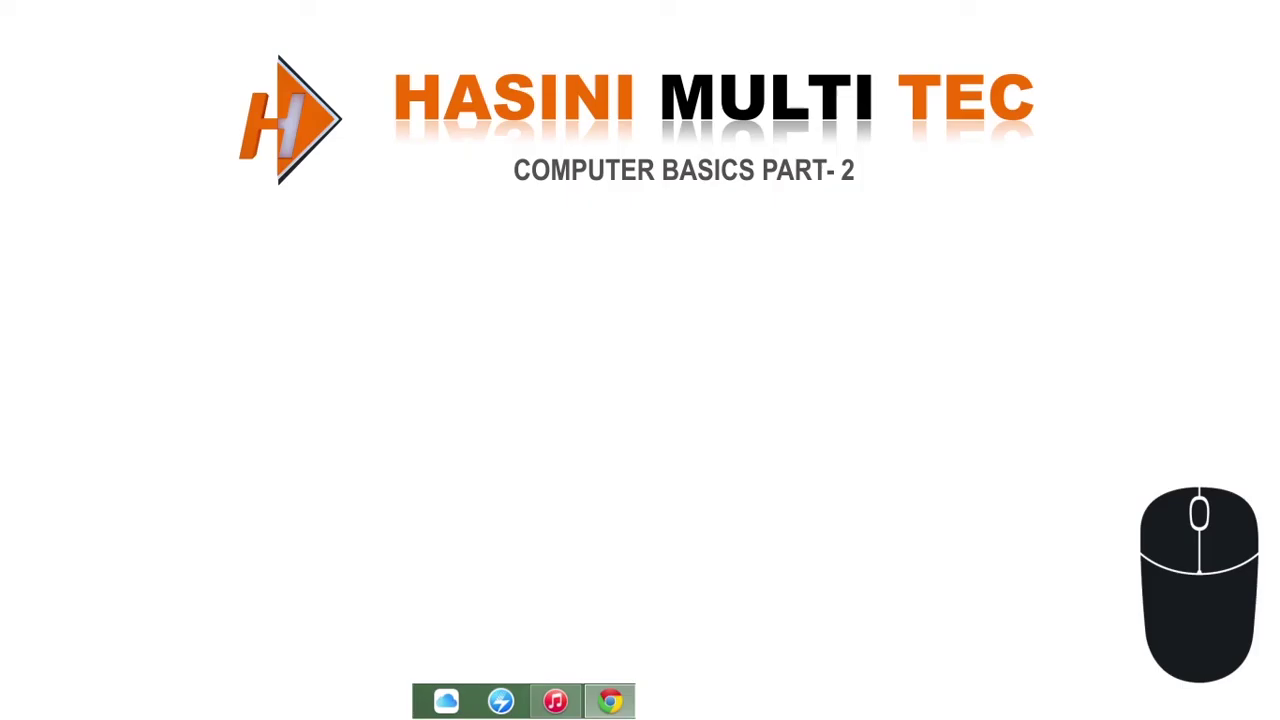